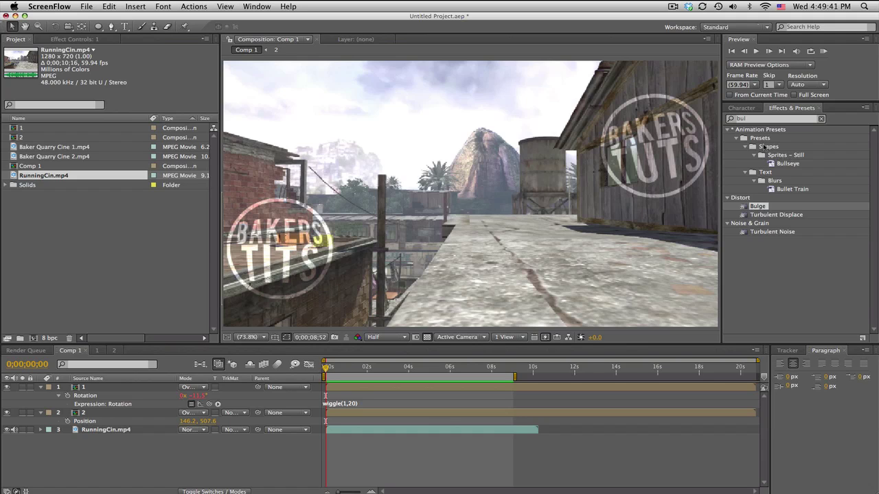
Preview and scrub through the first few seconds of the composite
click(824, 52)
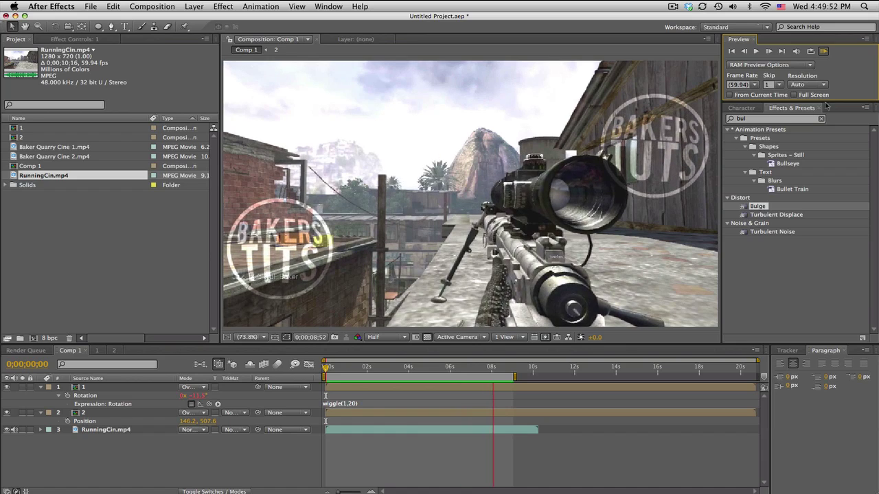
click(823, 52)
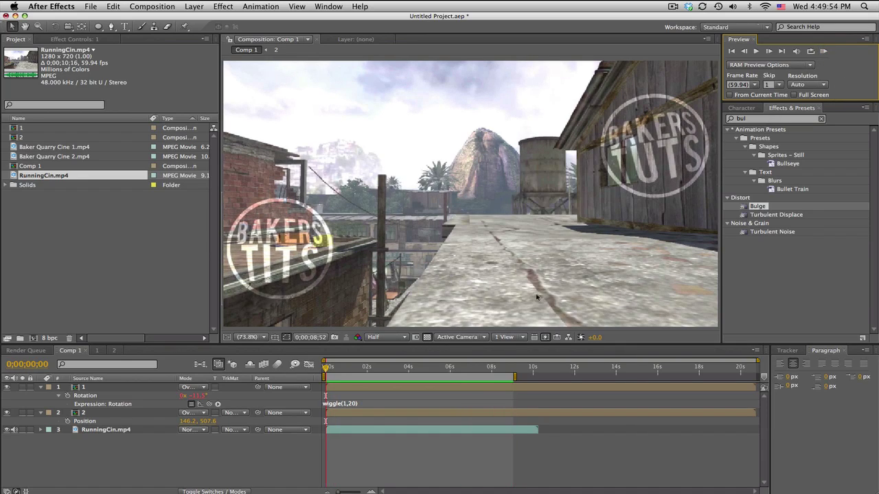
drag(336, 369, 422, 368)
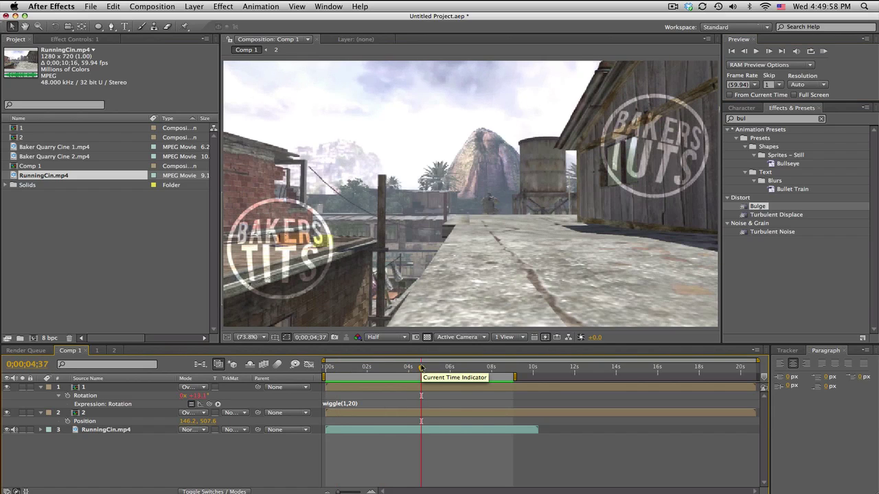
drag(421, 369, 351, 374)
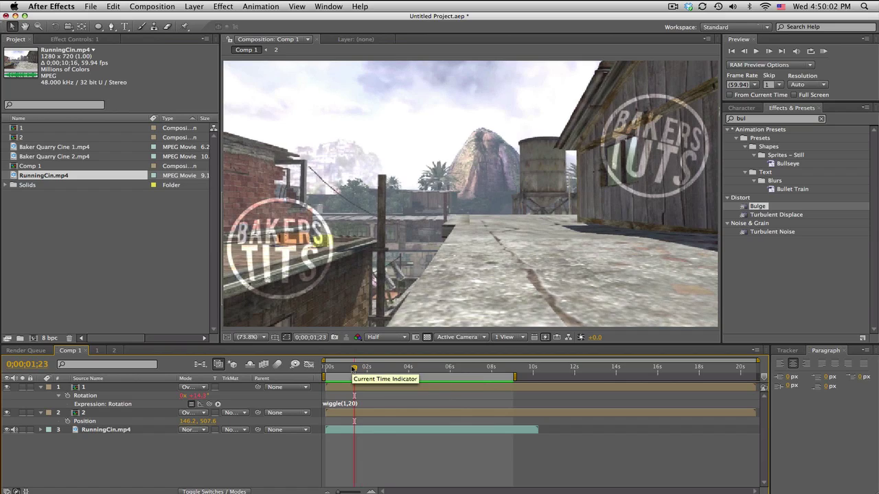
Create a composition from RunningCin.mp4 and move to about 5 seconds in
click(29, 202)
drag(54, 176, 34, 340)
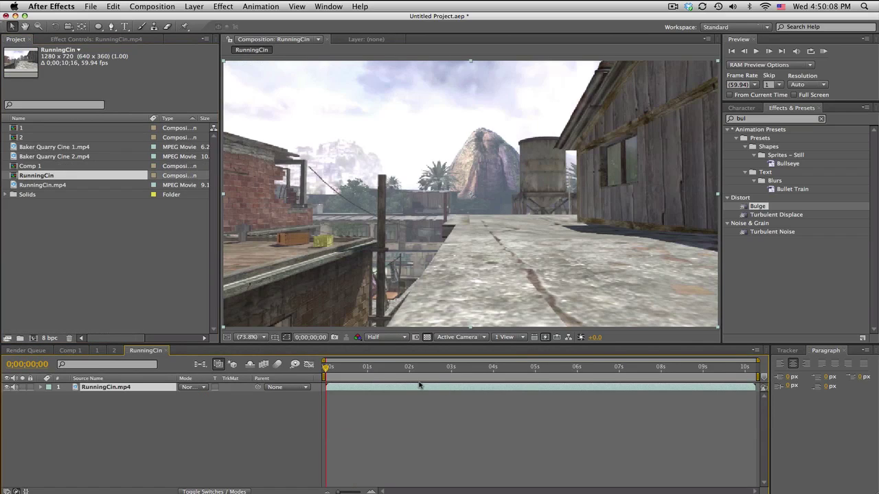
drag(335, 371, 535, 364)
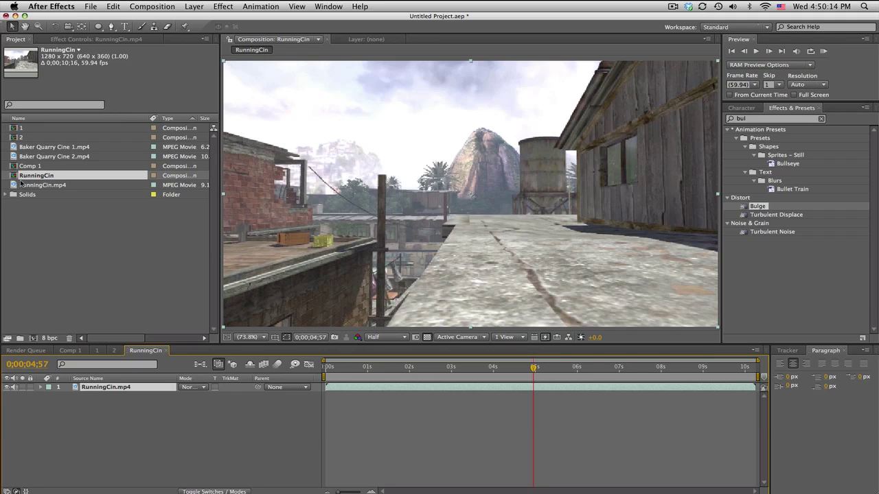
Make a trial composition from the HDV/HDTV 720 29.97 preset with height 720
click(194, 5)
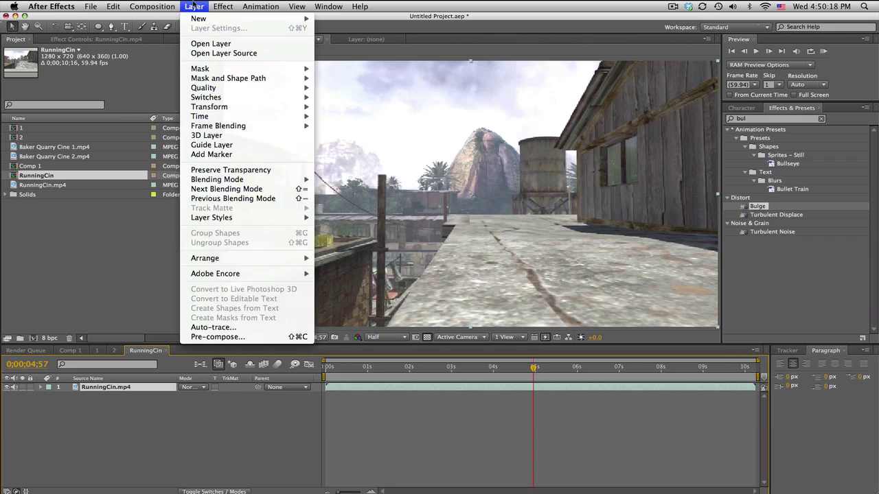
click(175, 36)
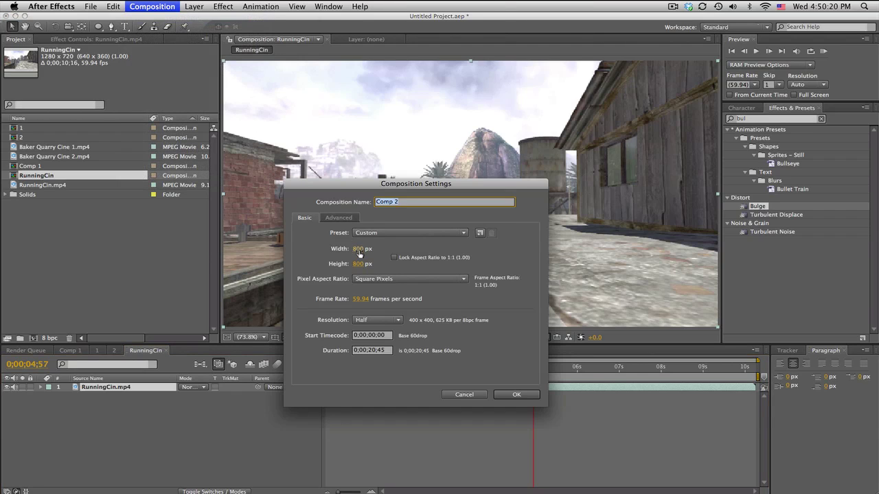
click(396, 233)
click(401, 163)
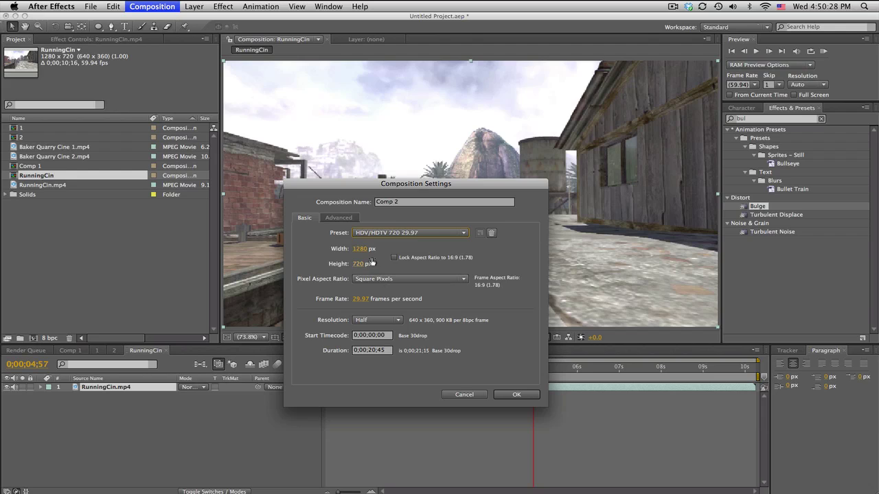
click(394, 258)
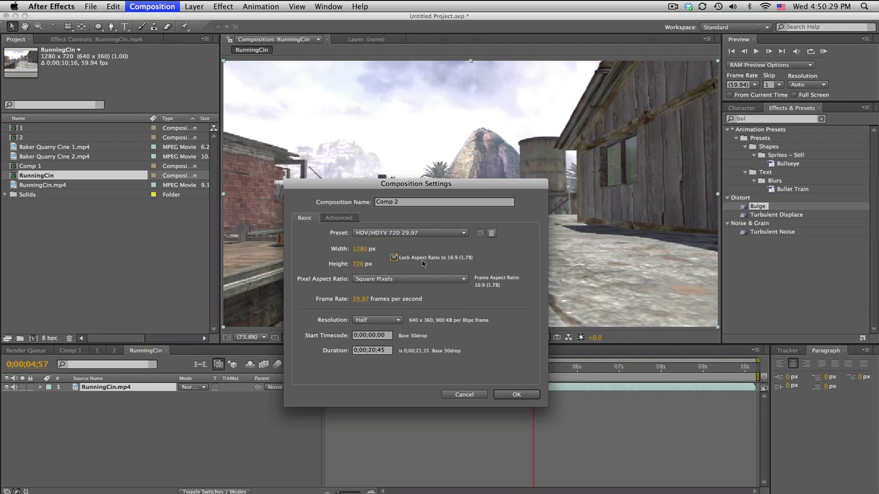
drag(360, 249, 297, 269)
click(357, 263)
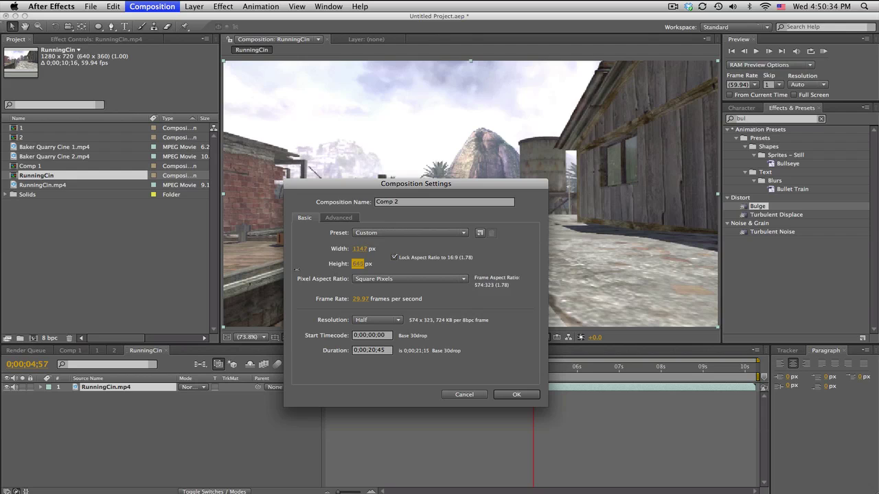
click(394, 258)
click(358, 263)
text(72)
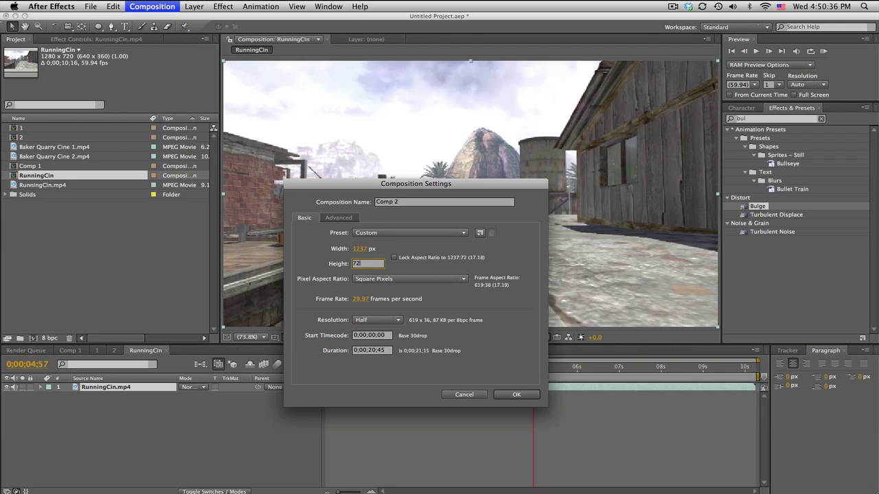
text(0)
key(Return)
Undo the 1237×720 comp and create a 720×720, 59.94 fps comp named BubbleText1
click(113, 6)
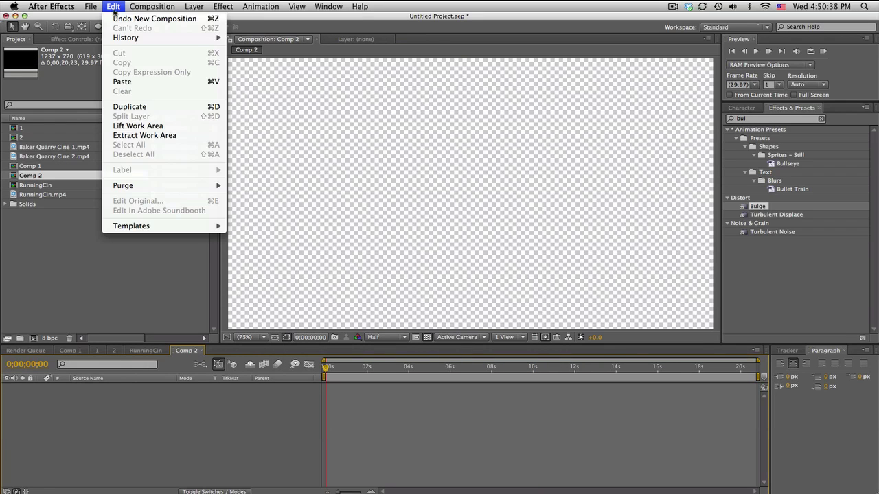
click(158, 15)
click(158, 6)
click(160, 17)
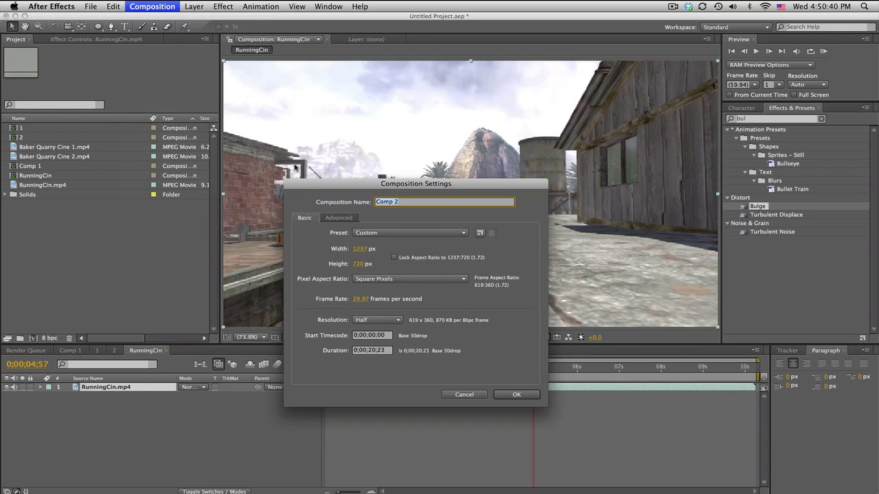
click(366, 249)
text(720)
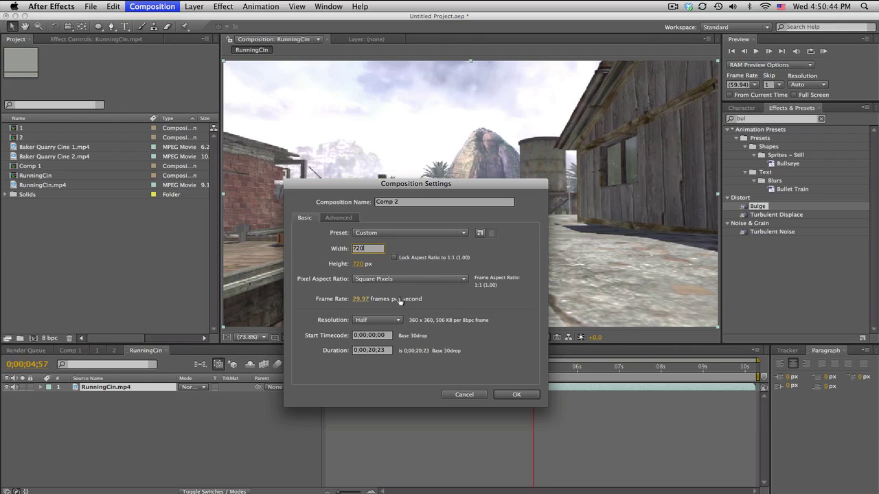
click(374, 298)
text(59)
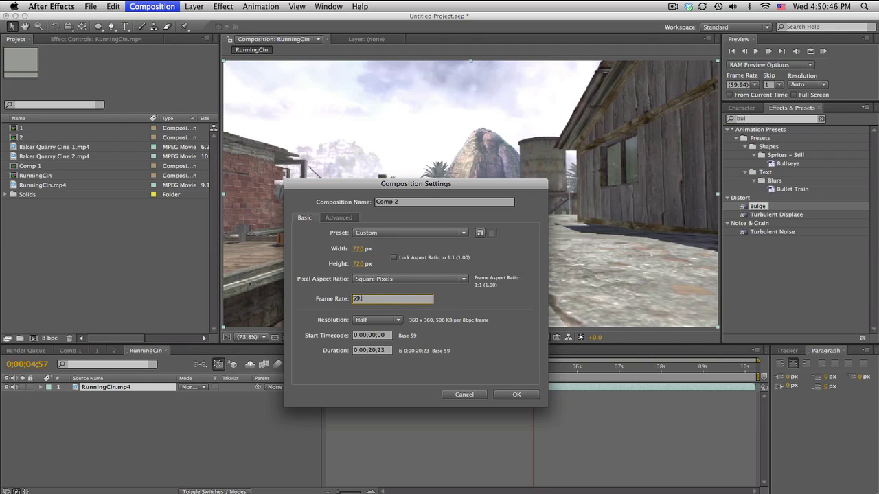
text(.94)
key(Tab)
text(Bul)
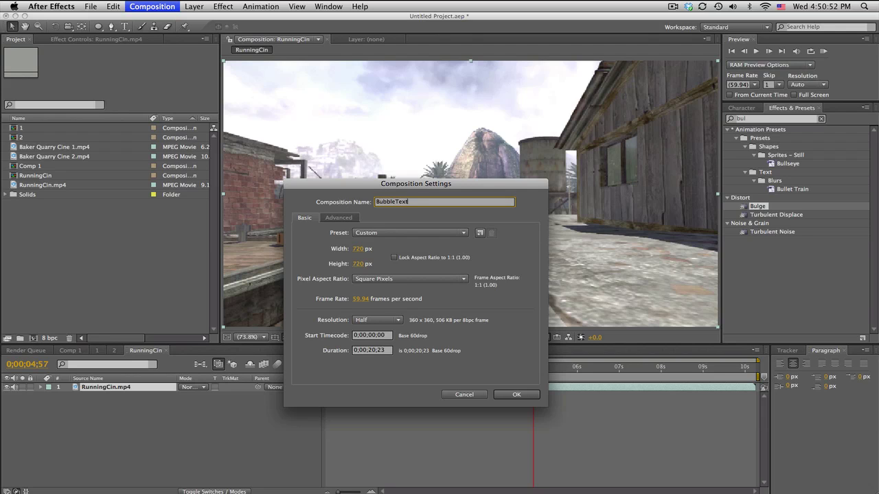
key(Return)
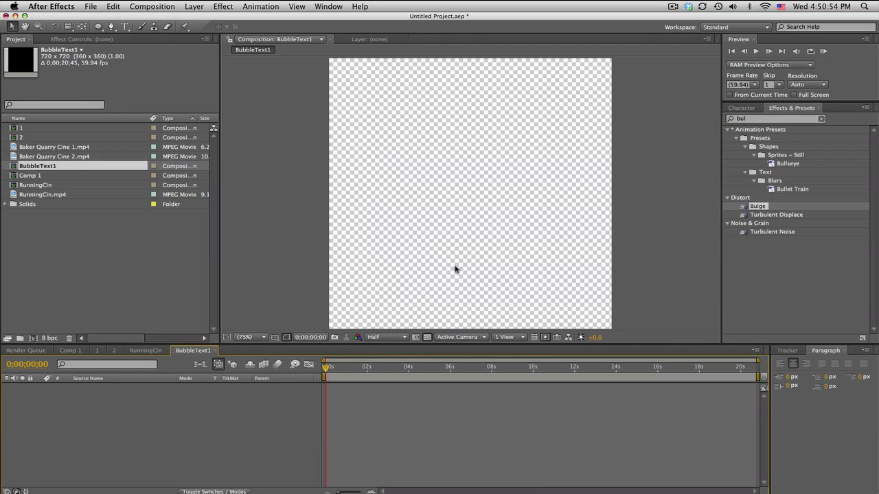
Set the comp background to black and add a white 720×720 solid
click(427, 338)
click(427, 338)
click(428, 338)
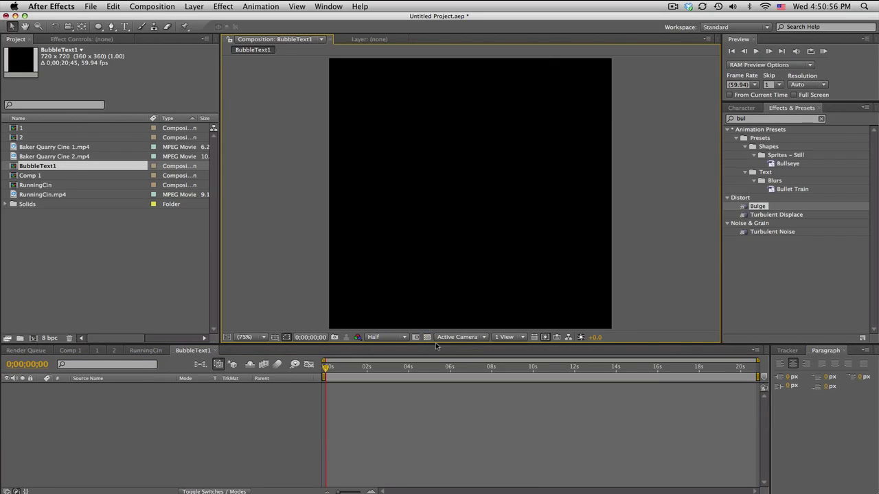
click(193, 6)
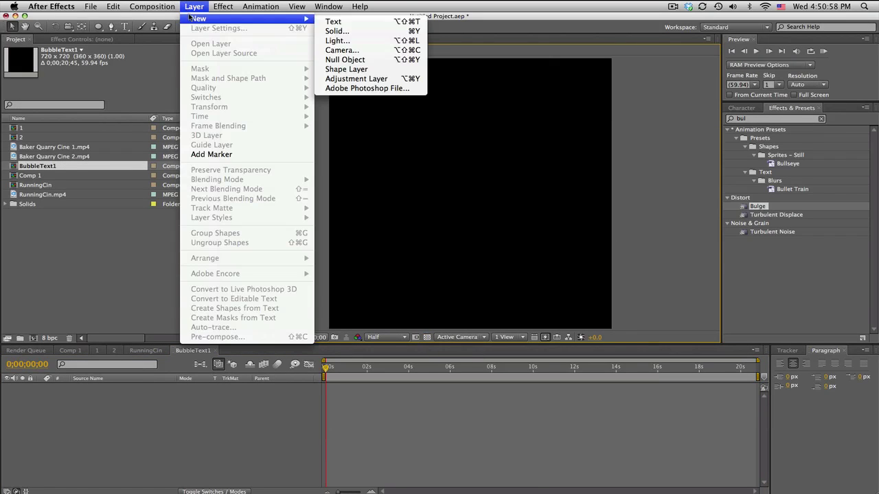
mouse_move(302, 19)
click(336, 29)
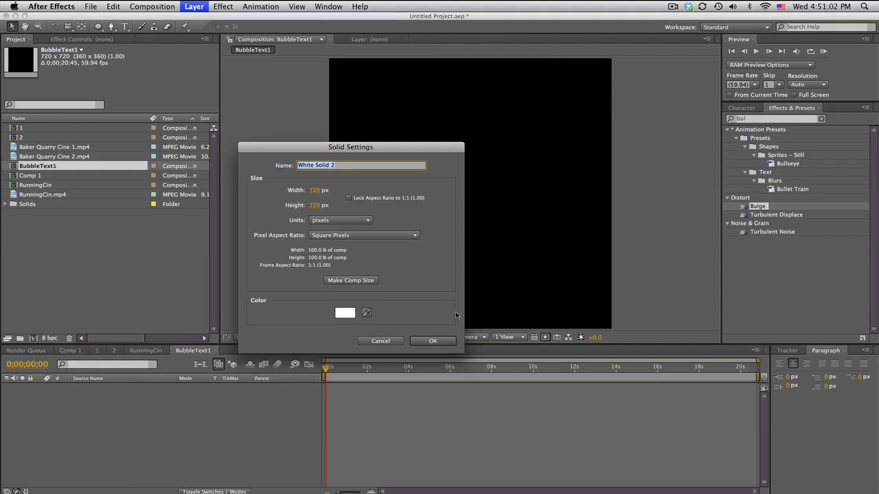
click(439, 342)
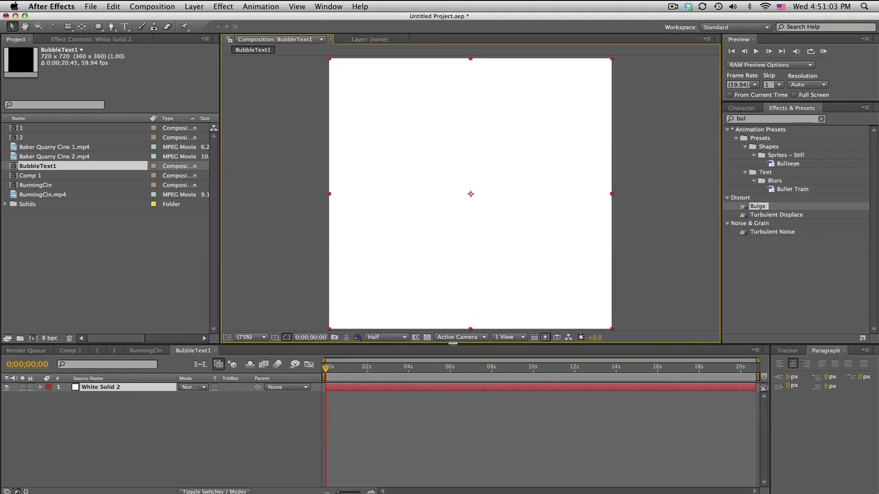
Add an ellipse mask that fills the white solid
click(98, 27)
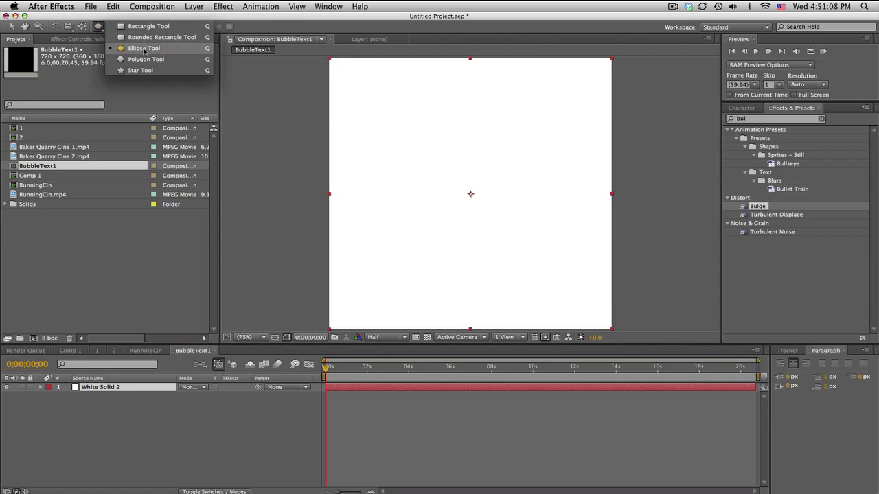
click(145, 49)
double_click(99, 28)
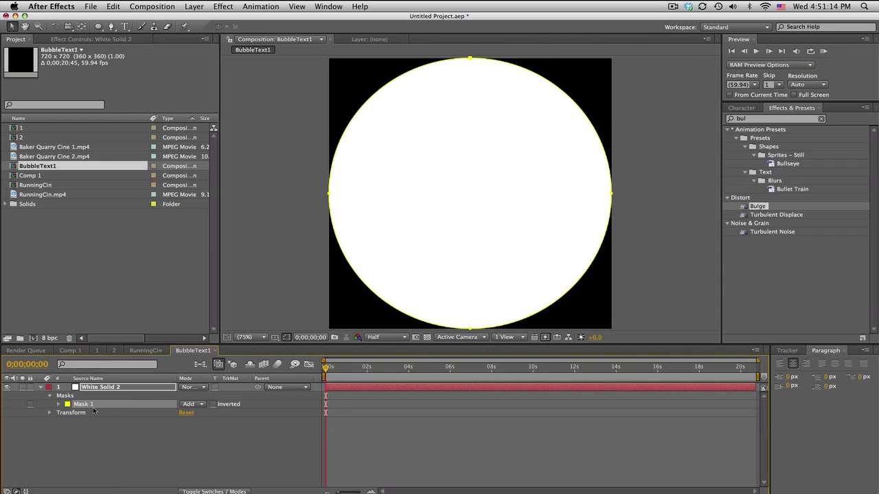
Duplicate the circle mask, set it to Subtract, and give it -40 px expansion
key(super+d)
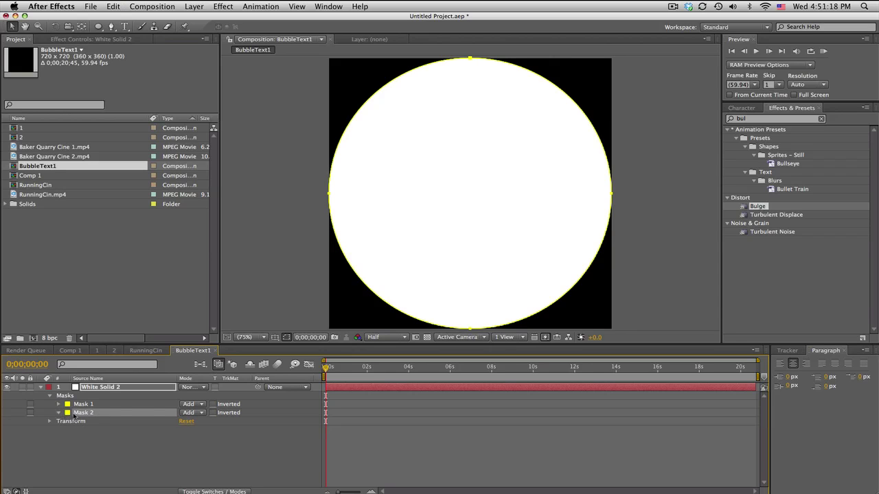
click(58, 413)
click(192, 413)
click(189, 422)
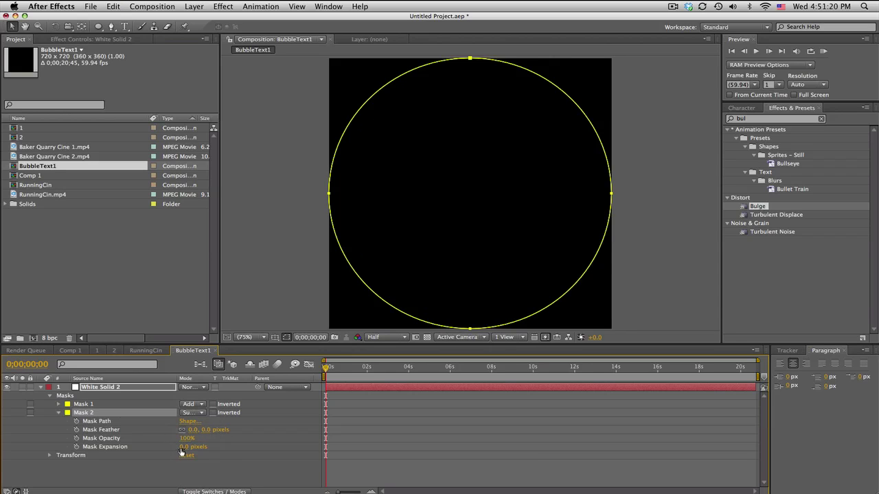
drag(183, 447, 170, 451)
click(189, 447)
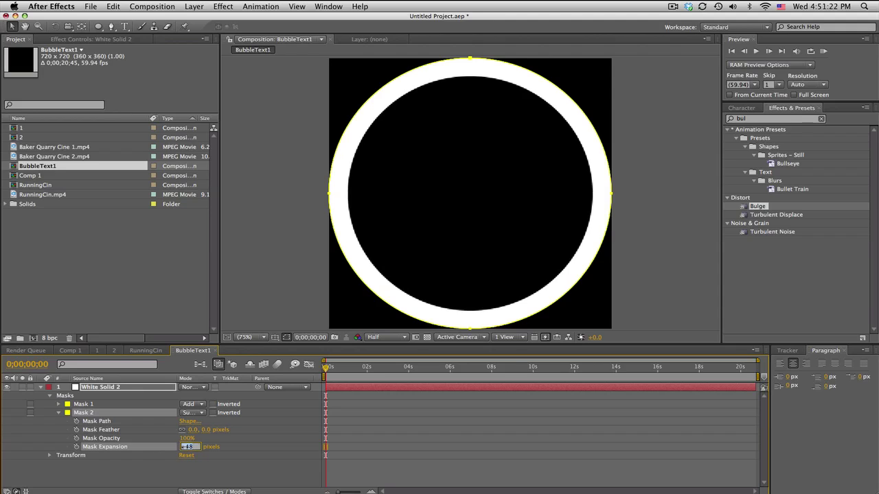
text(-40)
key(Return)
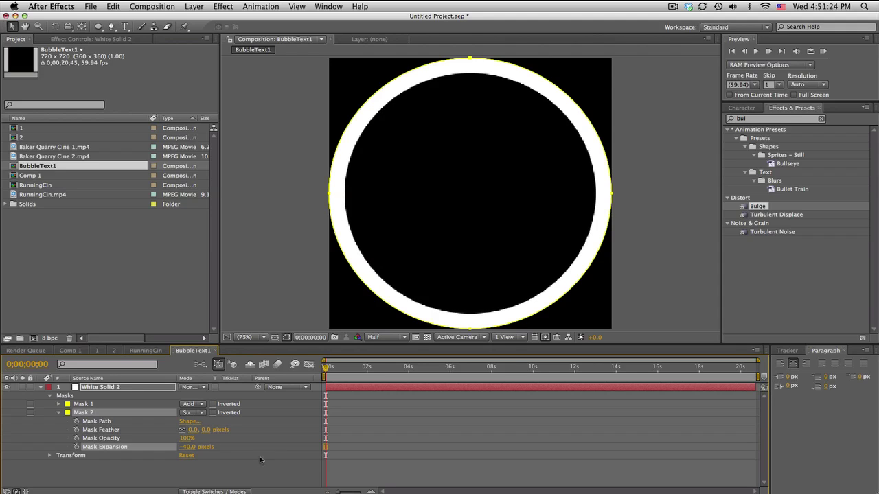
click(401, 472)
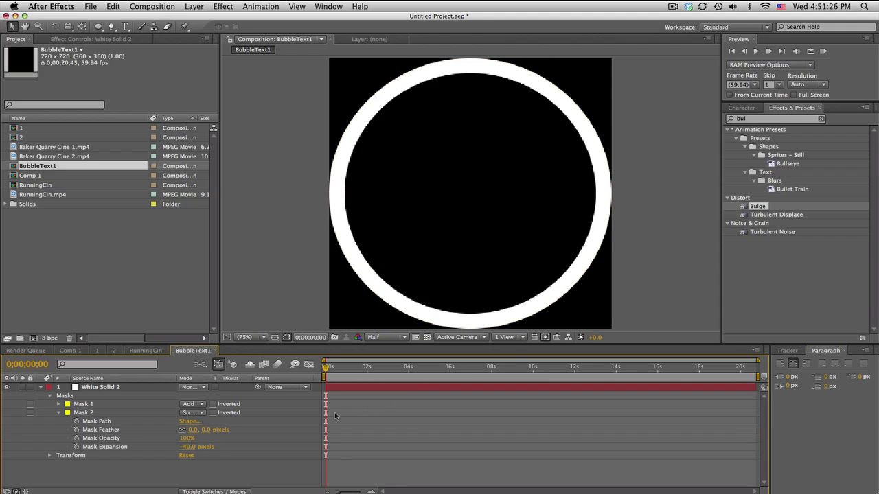
Type a two-line text layer reading BAKERS over TUTS inside the ring
click(125, 26)
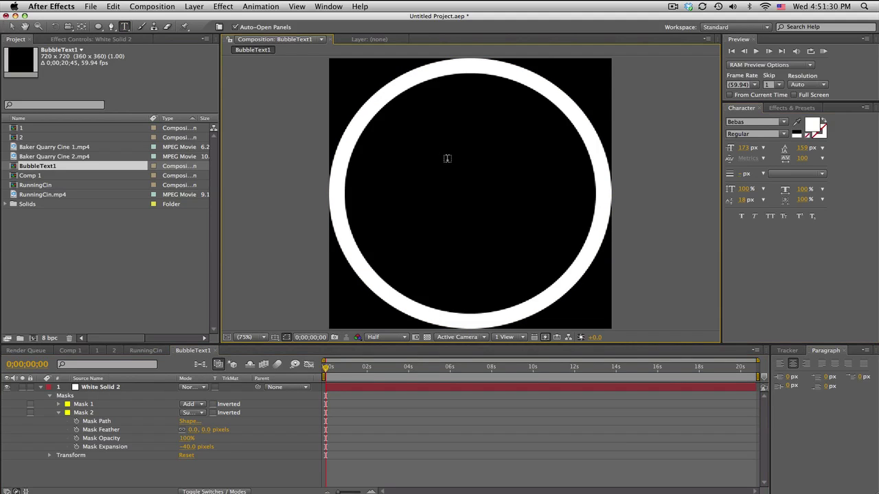
click(447, 159)
text(BAKERS)
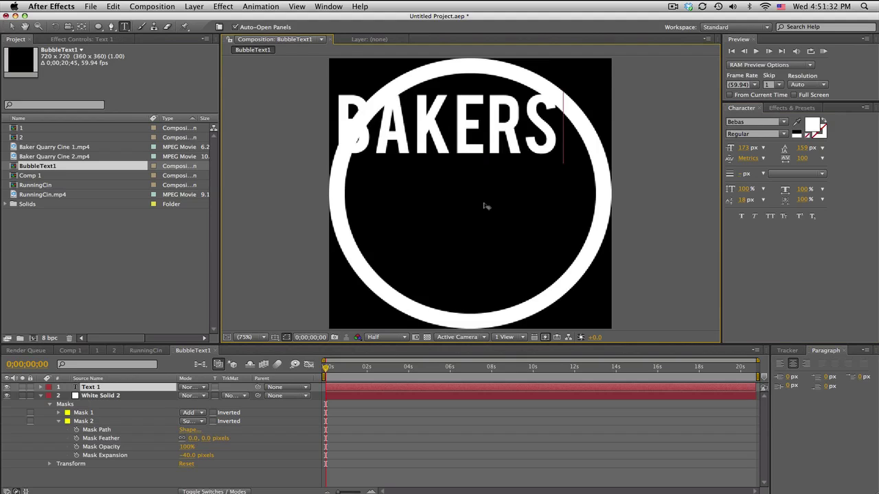
key(Return)
text(TUTS)
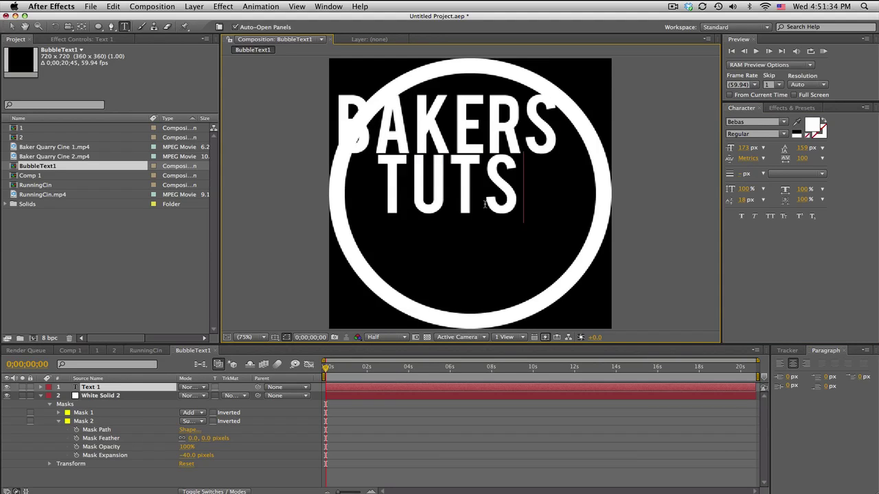
click(12, 26)
Move the text toward the ring's centre and select the word TUTS
drag(433, 150, 461, 187)
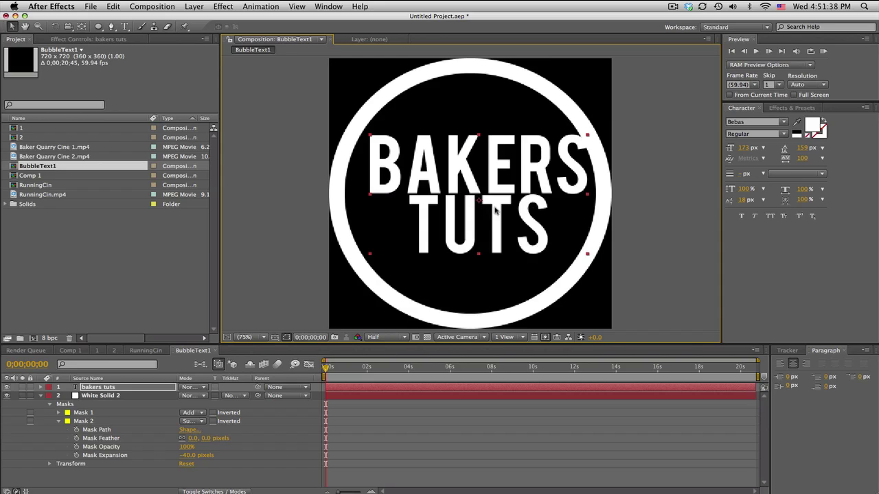
drag(495, 211, 483, 225)
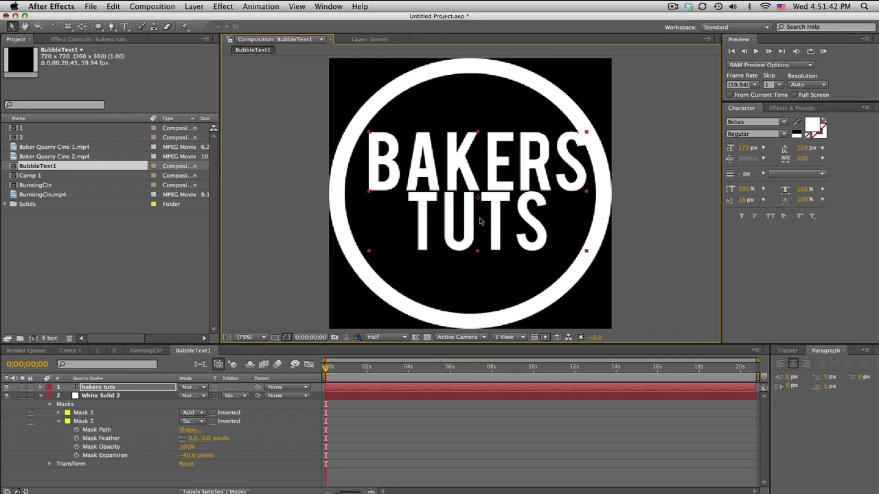
double_click(481, 220)
click(447, 186)
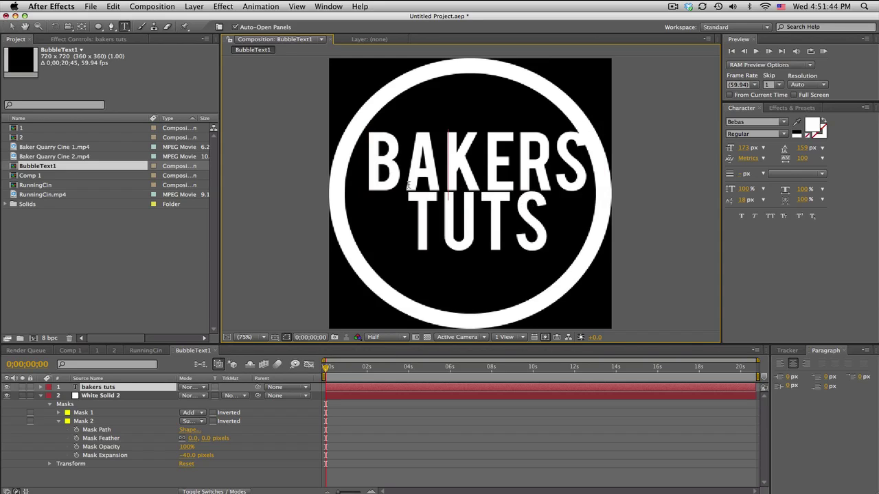
drag(546, 225, 404, 226)
Set TUTS to 269 px font size and give both lines 243 px leading
drag(749, 151, 814, 151)
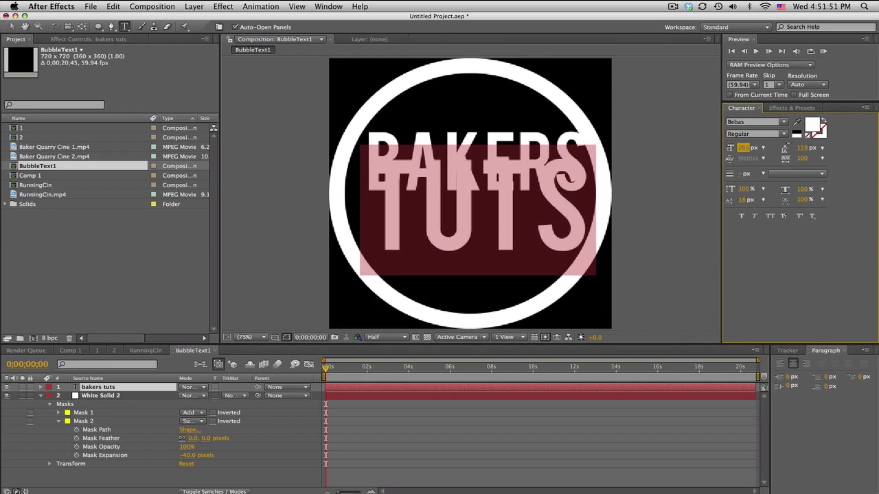
click(575, 191)
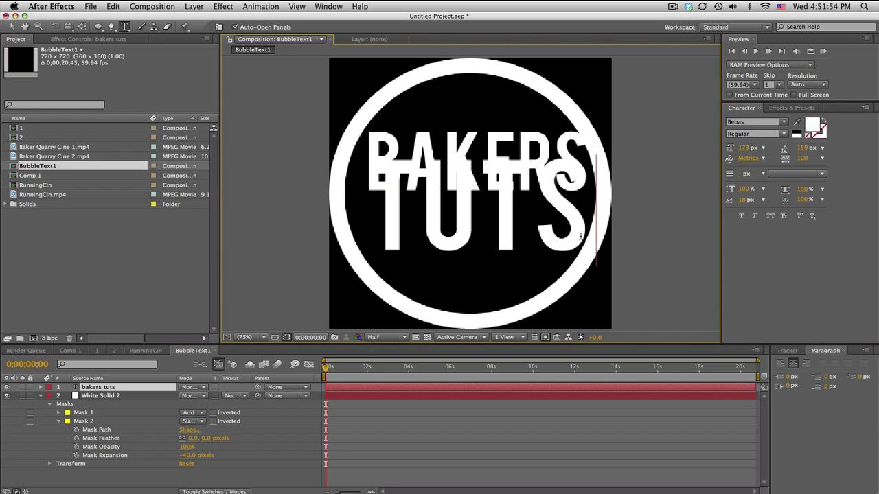
drag(583, 237, 367, 142)
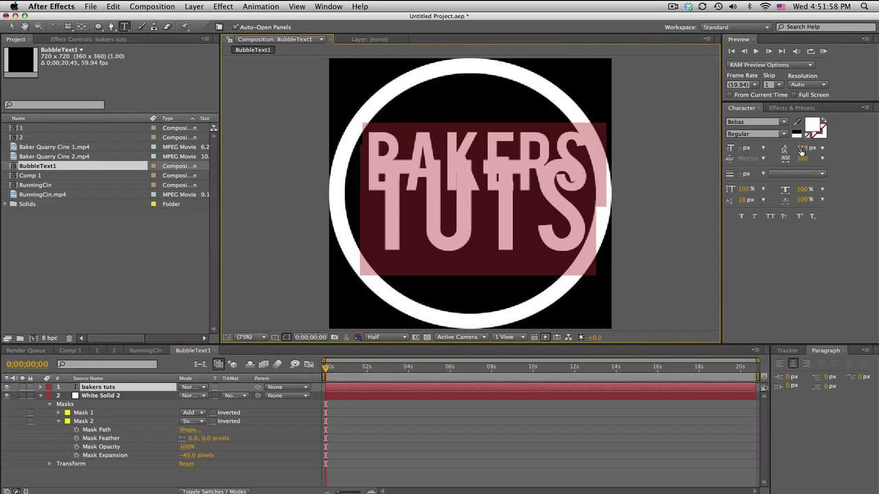
drag(801, 151, 847, 148)
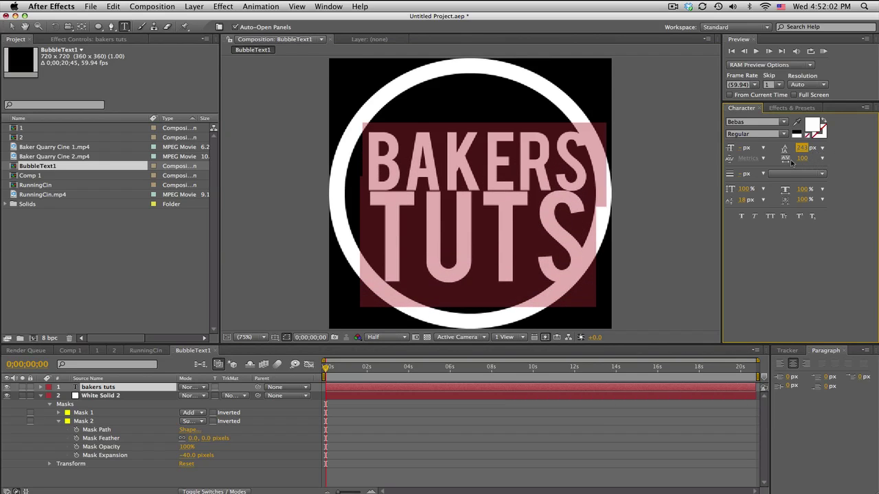
click(500, 206)
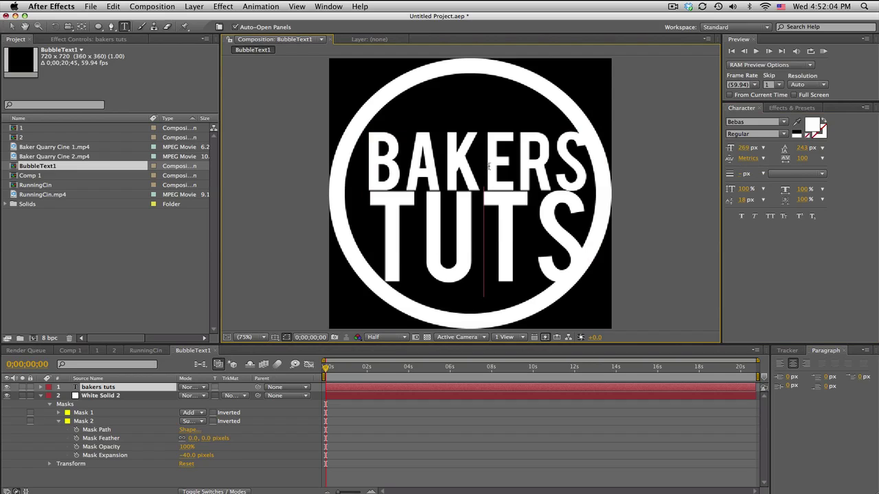
Nudge the text inside the ring and scale it to 96%
click(11, 28)
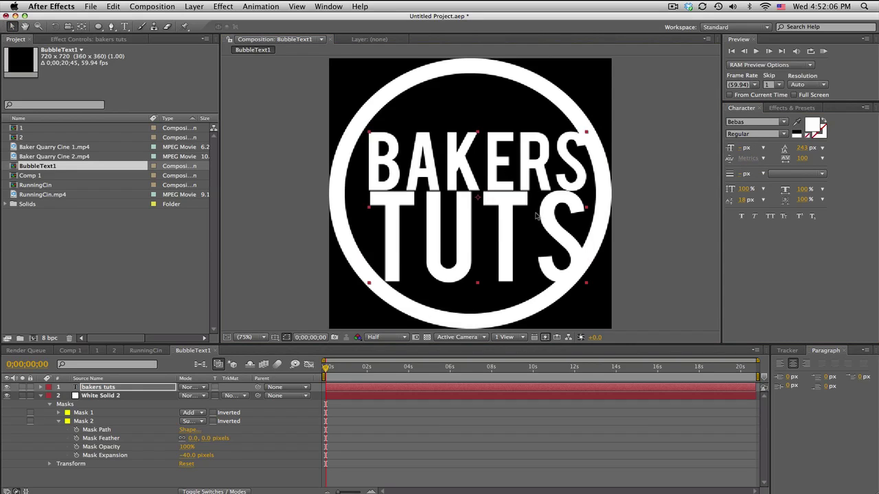
drag(537, 215, 532, 206)
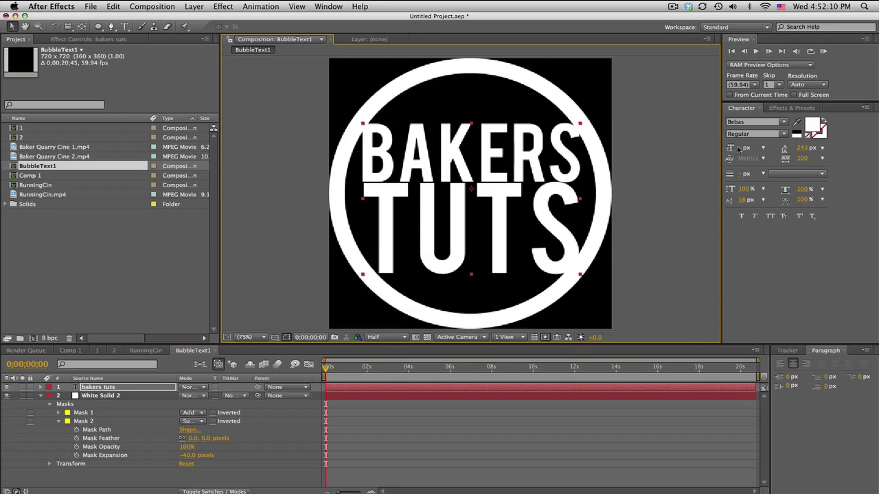
drag(463, 200, 465, 196)
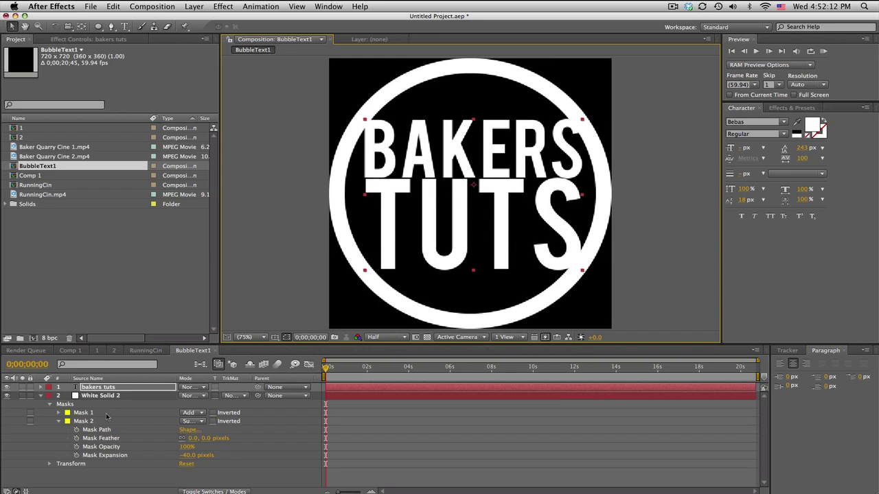
key(s)
mouse_move(185, 397)
mouse_down()
mouse_move(167, 397)
mouse_move(187, 396)
mouse_up()
Centre the text using the title/action safe guides, then collapse the layers
click(274, 338)
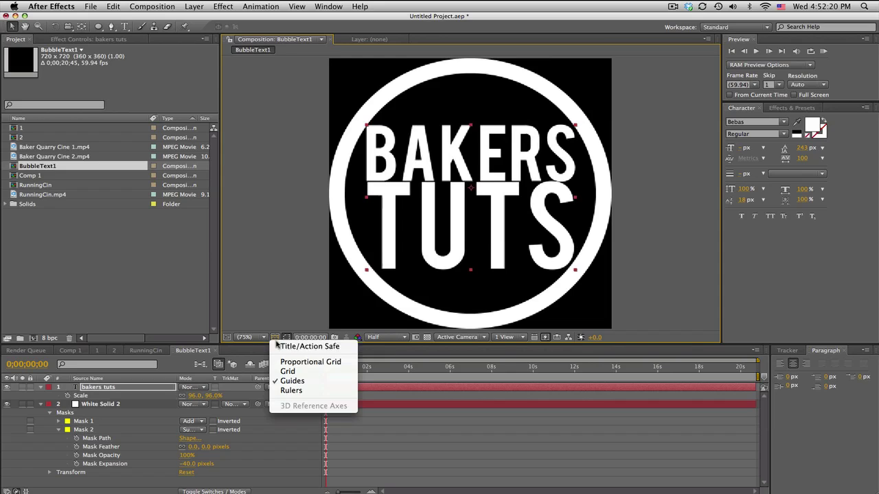
click(309, 347)
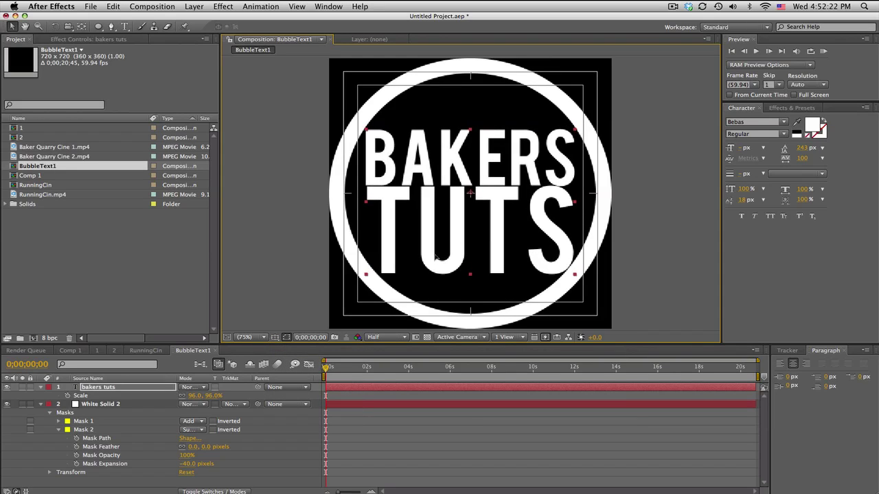
drag(429, 242, 430, 236)
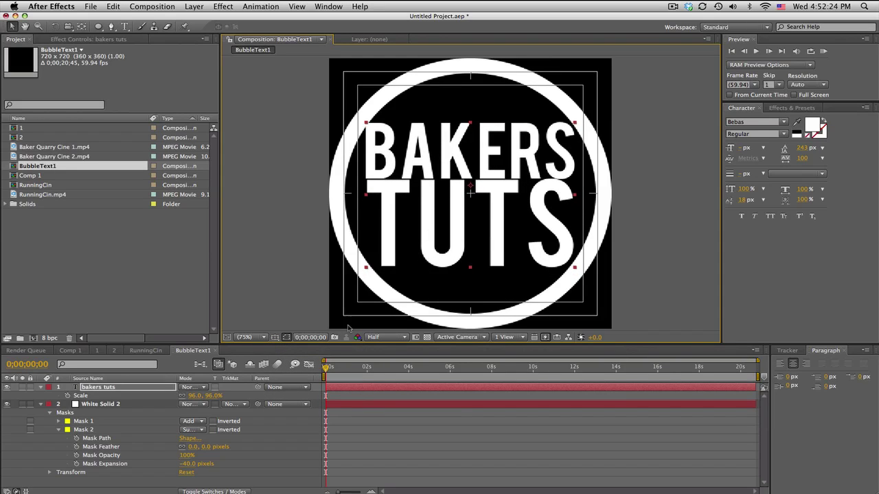
click(287, 337)
click(283, 346)
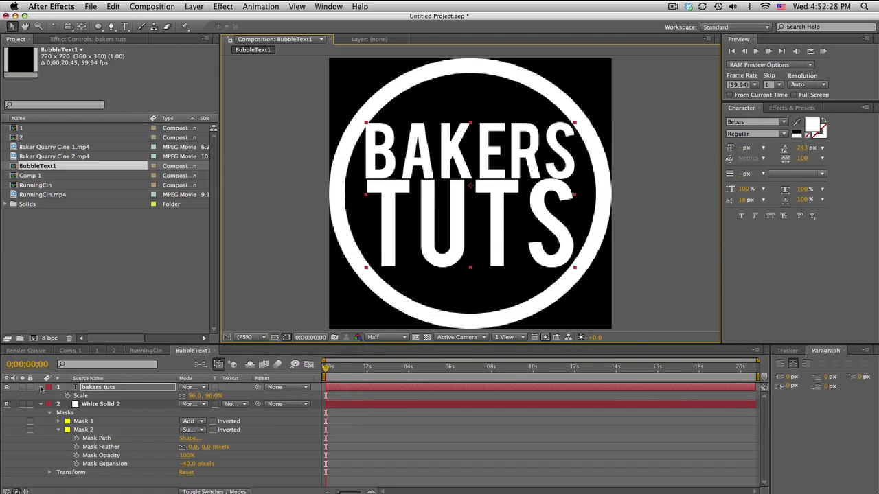
click(40, 387)
click(42, 397)
Add an adjustment layer on top with the Bulge distortion effect
click(479, 408)
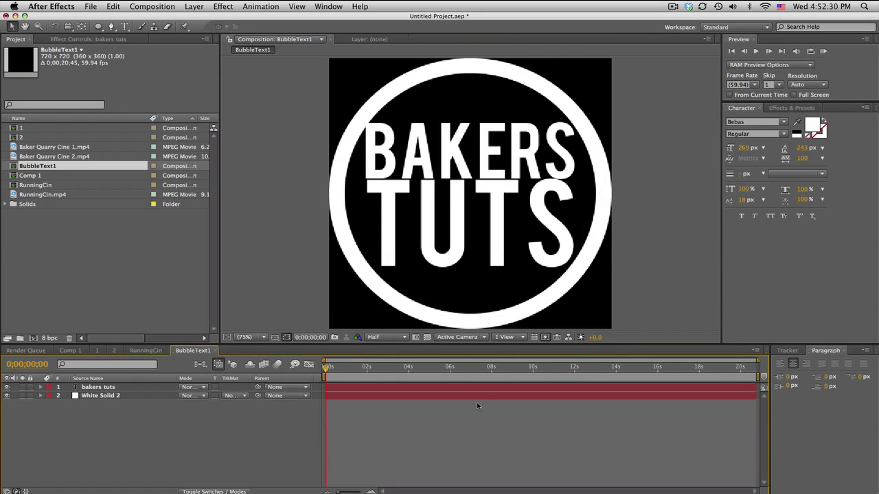
click(201, 8)
mouse_move(200, 19)
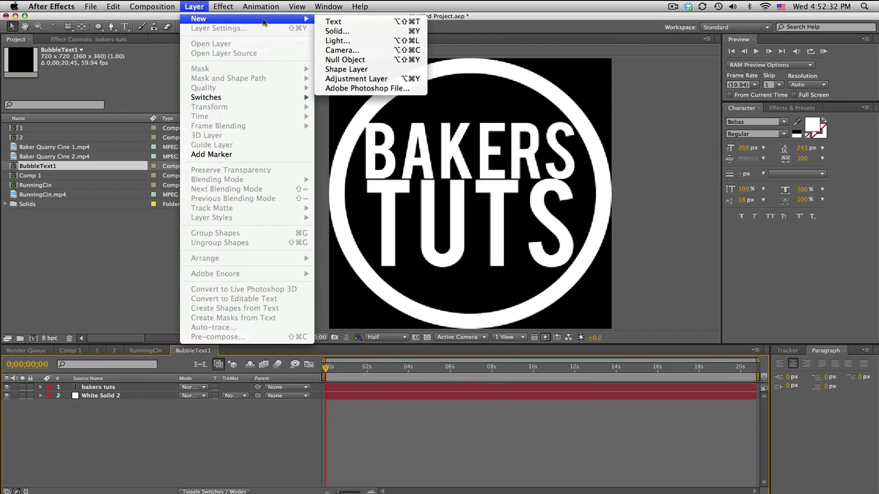
click(368, 78)
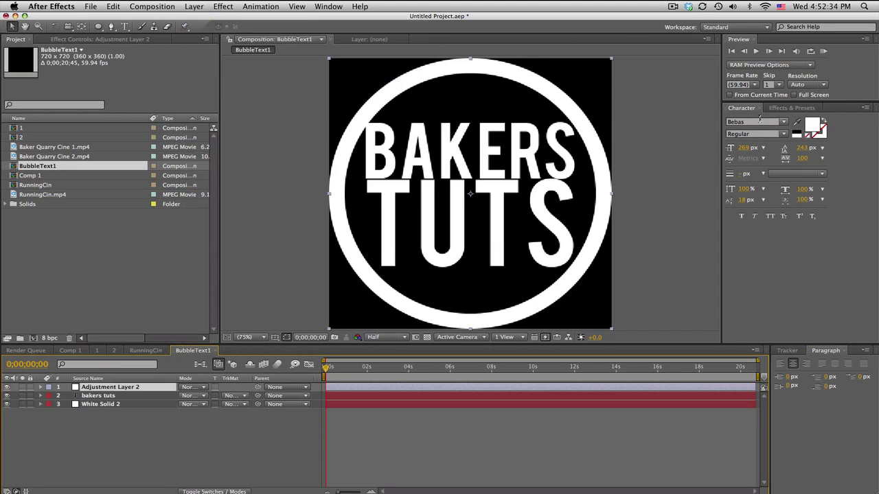
click(218, 6)
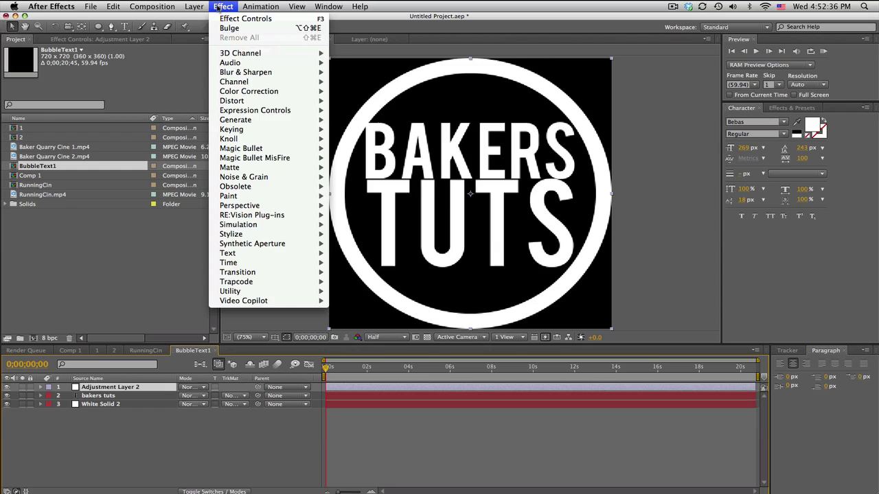
mouse_move(288, 101)
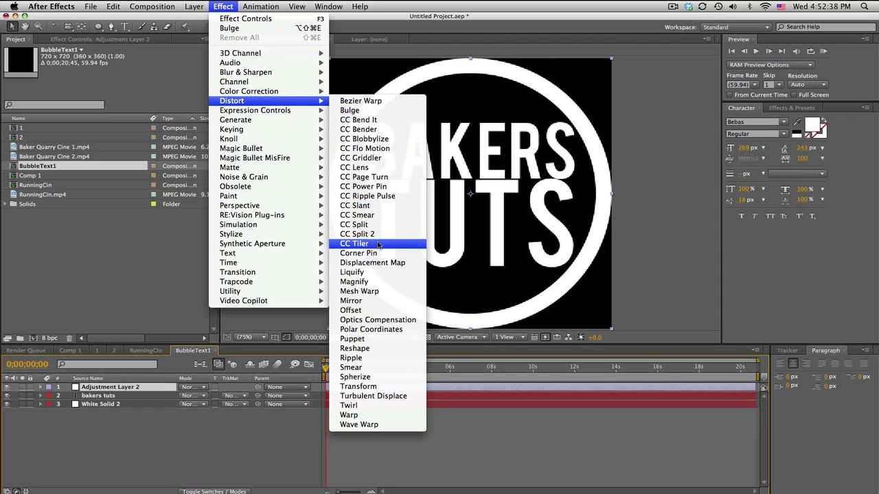
click(371, 111)
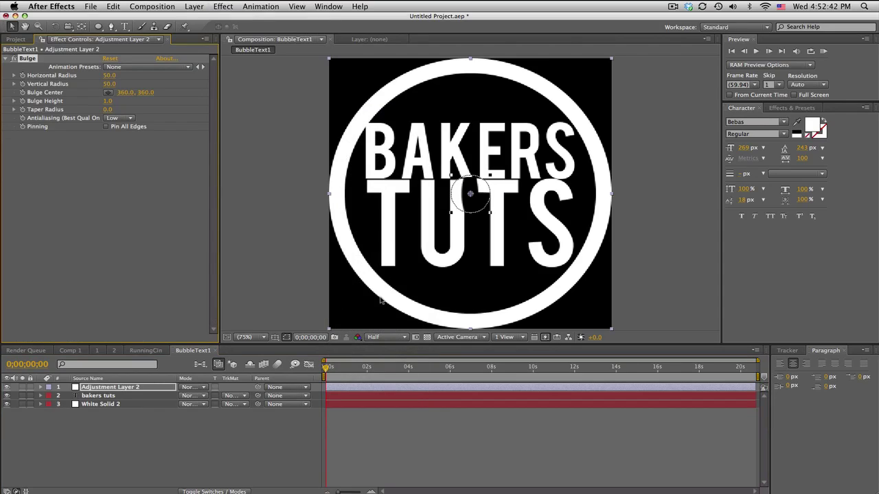
Set Bulge radii to 360 × 360 and height to 0.5, then return to RunningCin
click(109, 76)
text(360)
key(Return)
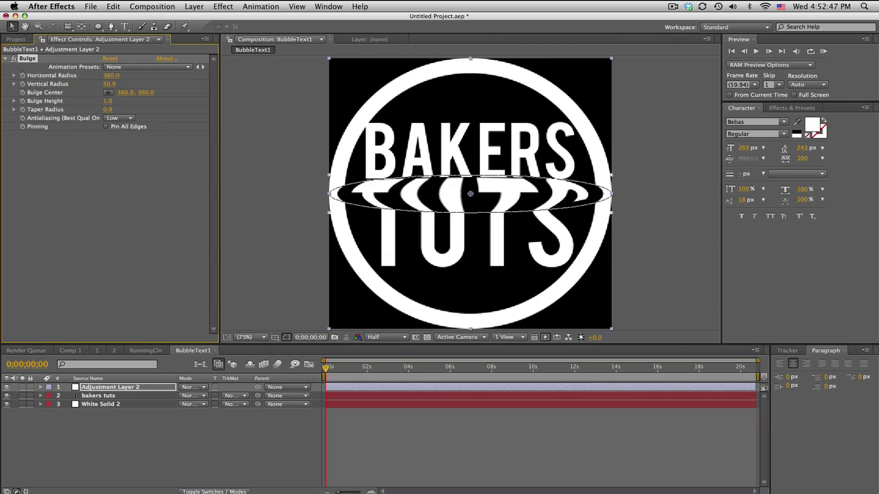
click(110, 84)
text(360)
key(Return)
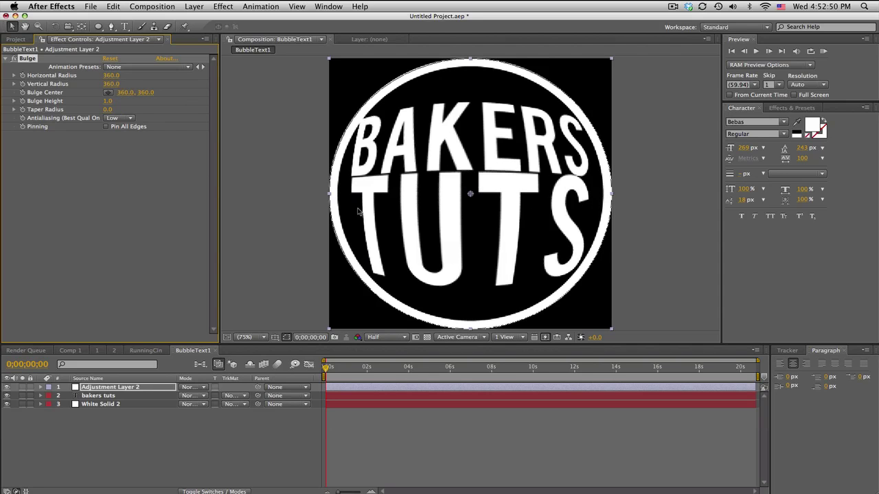
drag(107, 101, 113, 131)
click(111, 101)
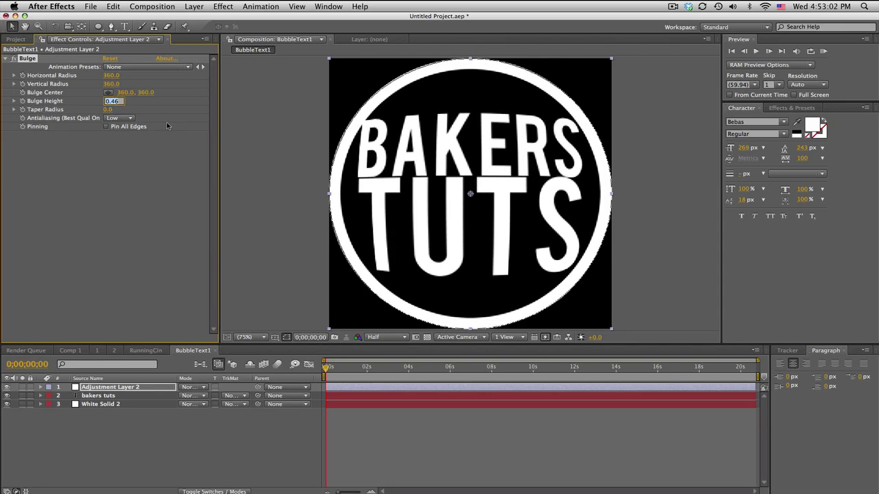
text(0.5)
key(Return)
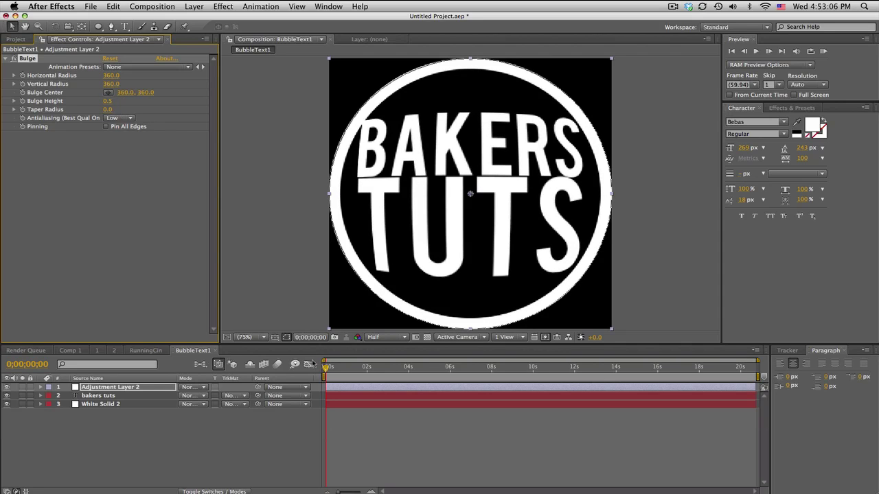
click(145, 350)
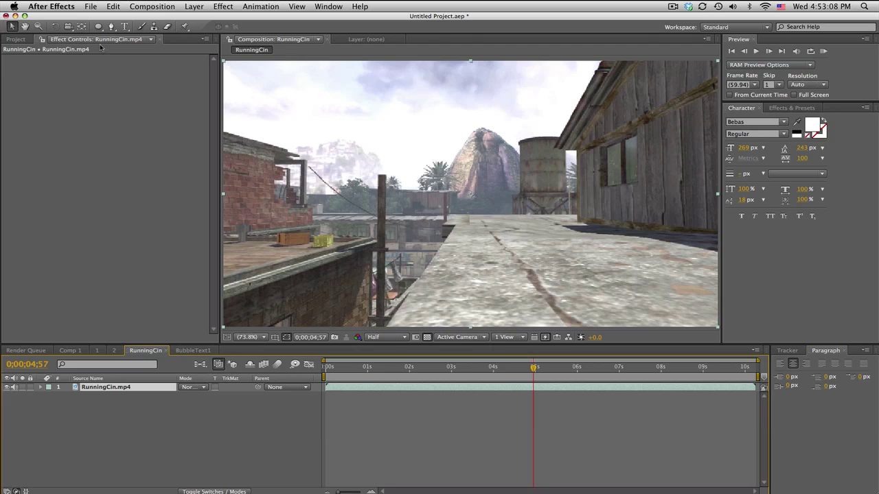
Add BubbleText1 as a layer in RunningCin with Overlay blend mode
click(16, 39)
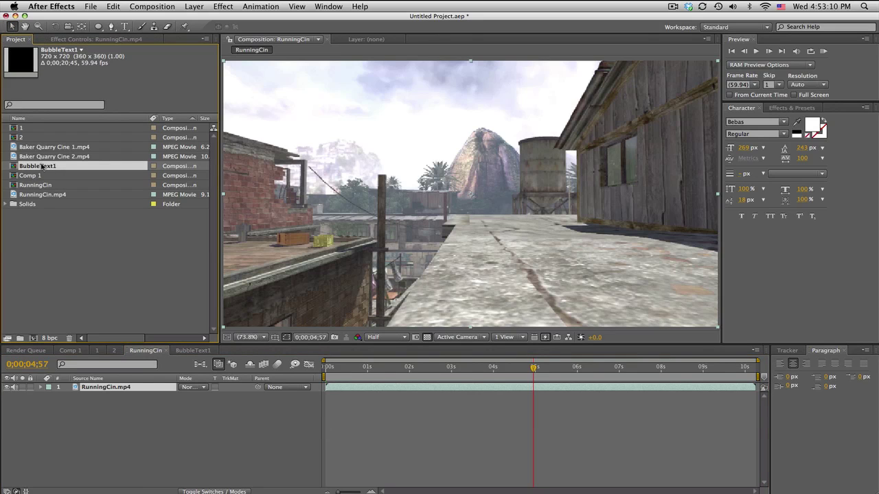
drag(42, 167, 108, 388)
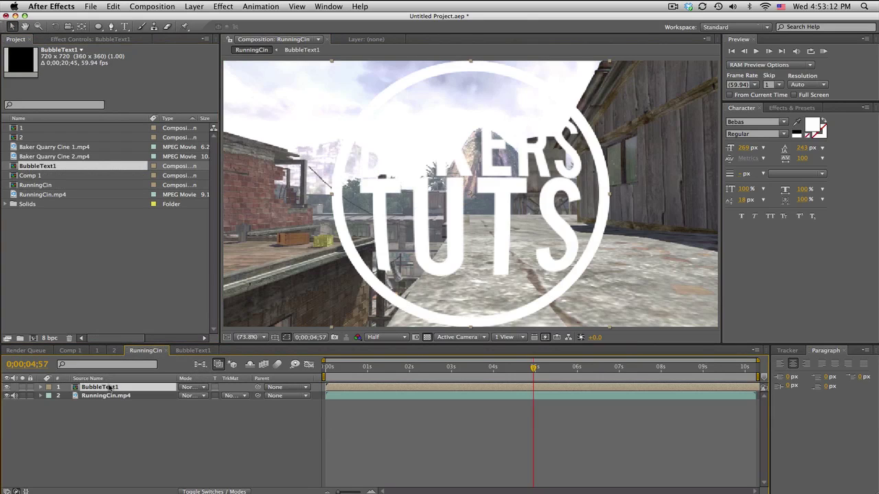
click(191, 388)
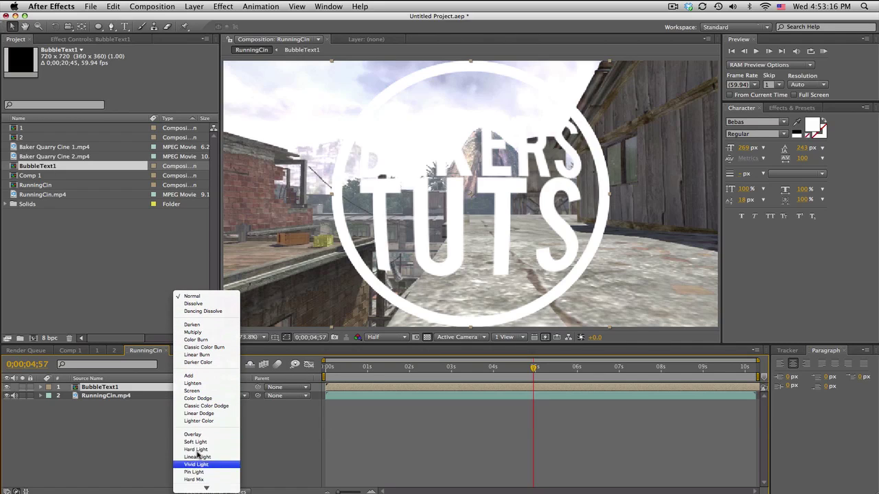
click(195, 435)
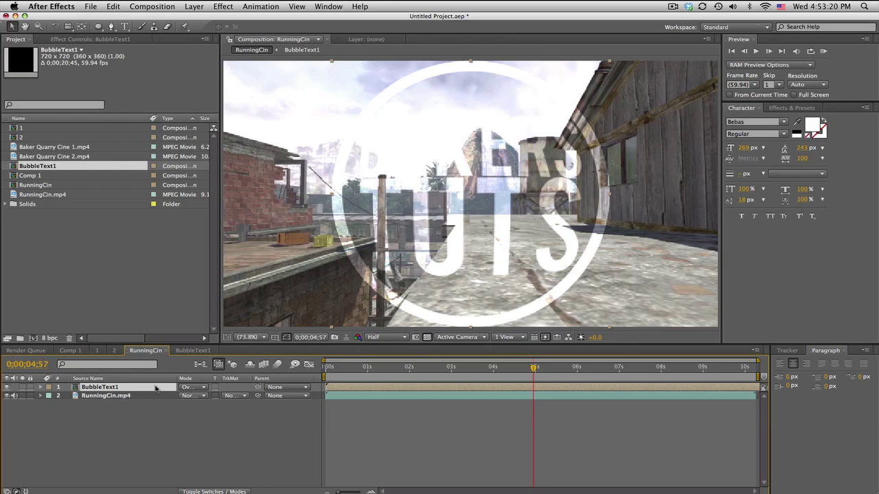
Scale the badge to 36% and move it onto the right-hand wooden wall
key(alt+shift+s)
drag(209, 396, 171, 396)
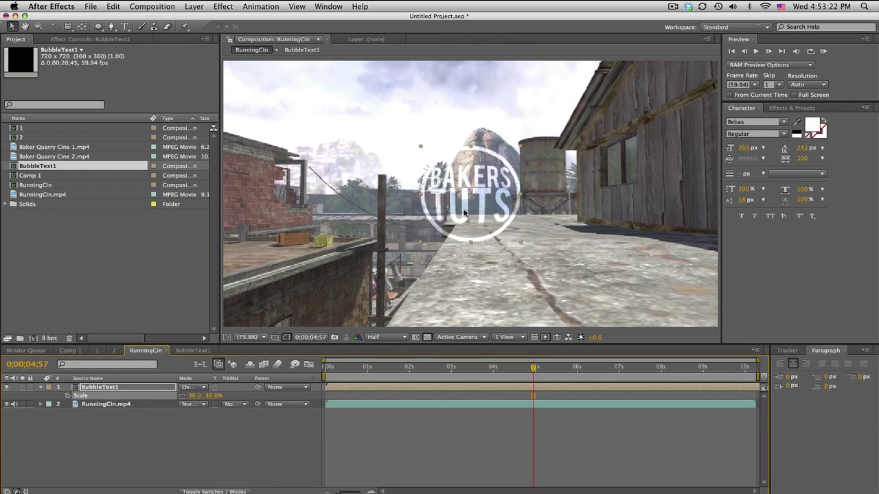
drag(464, 214, 635, 187)
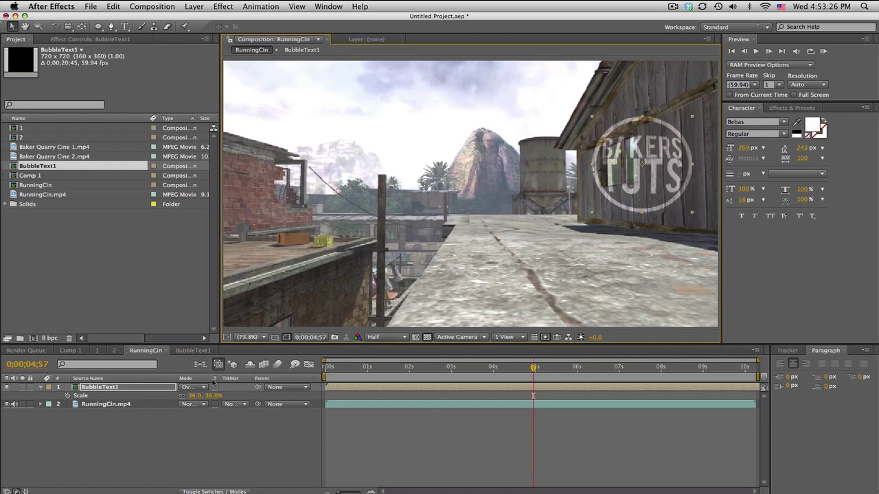
click(193, 351)
click(146, 351)
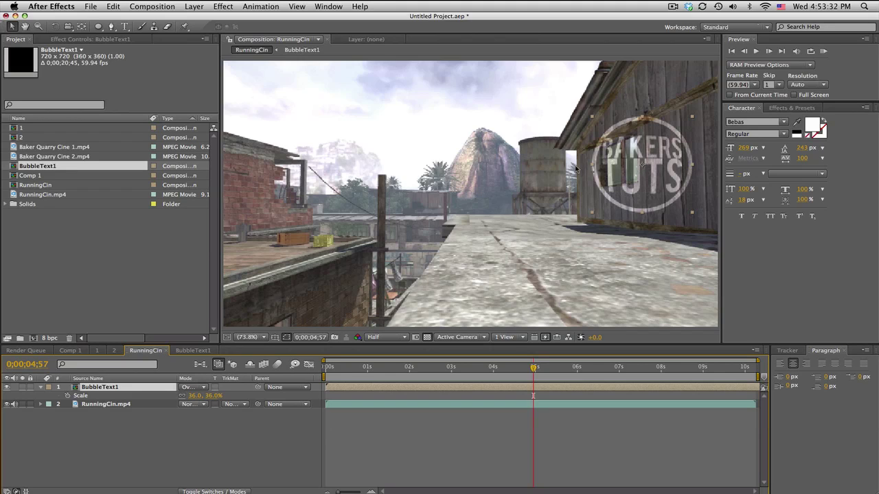
Select the badge in the RunningCin view with the anchor point tool
click(81, 26)
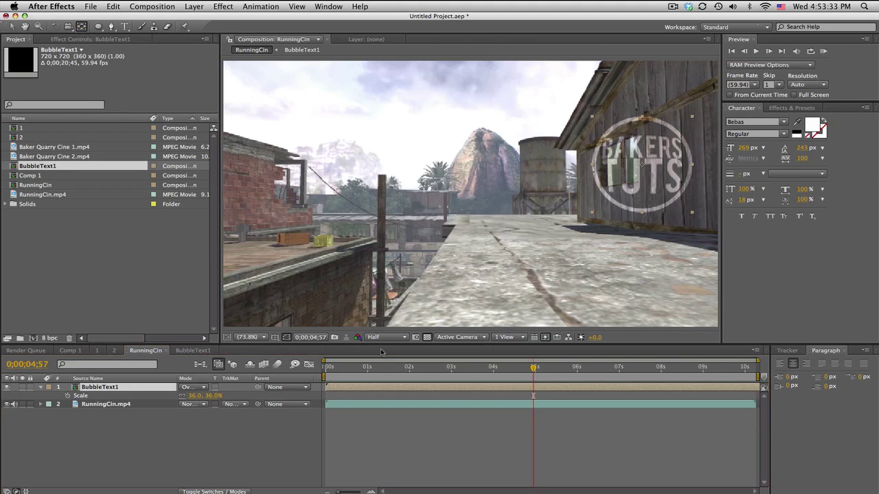
click(197, 353)
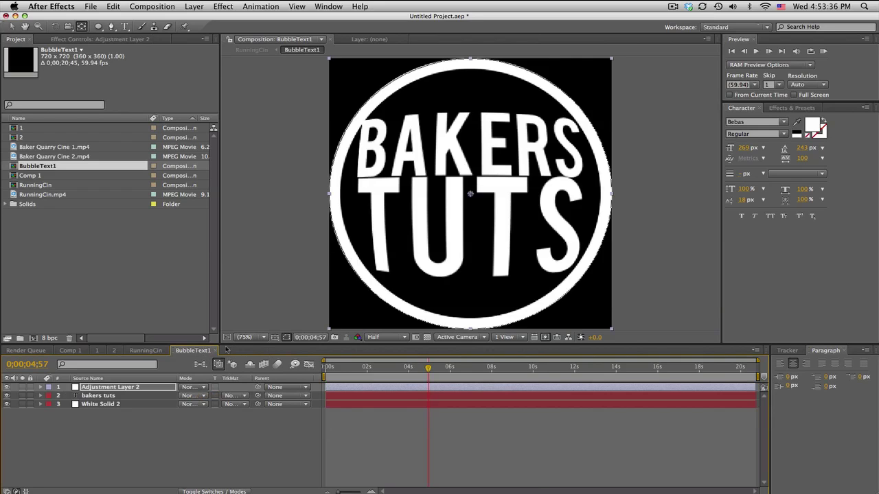
click(146, 351)
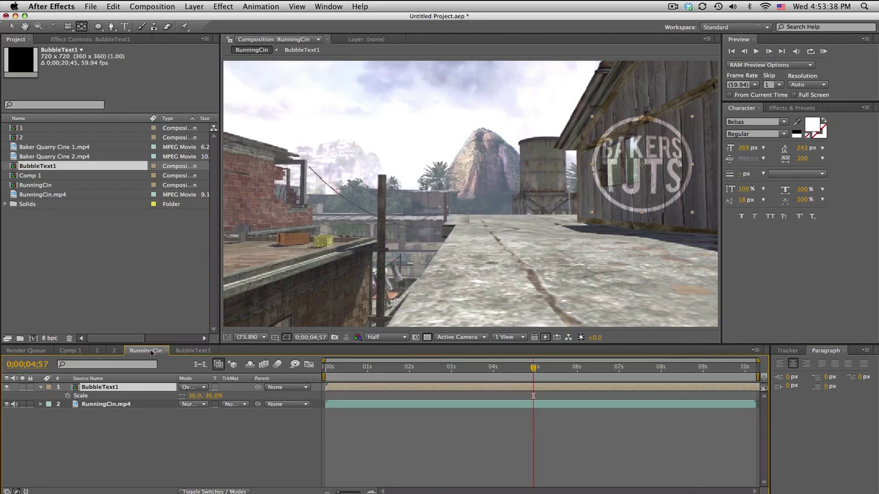
click(645, 168)
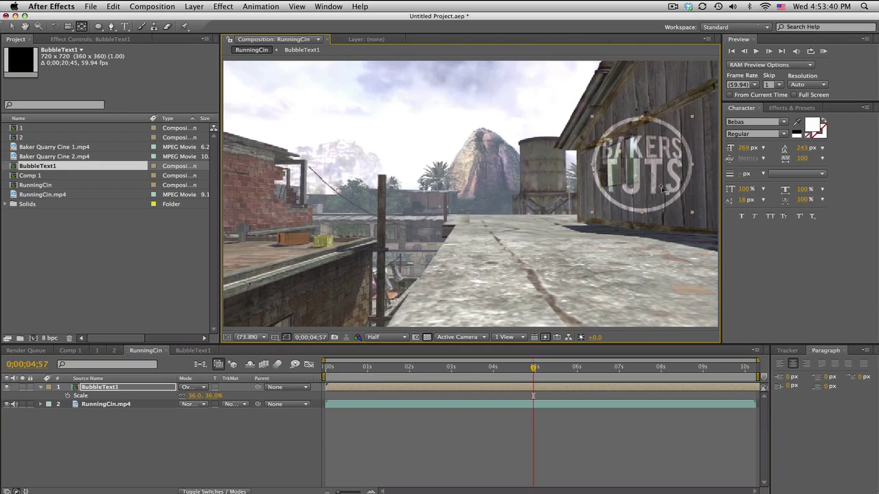
click(81, 27)
Rotate the BubbleText1 layer to about −23°
click(121, 389)
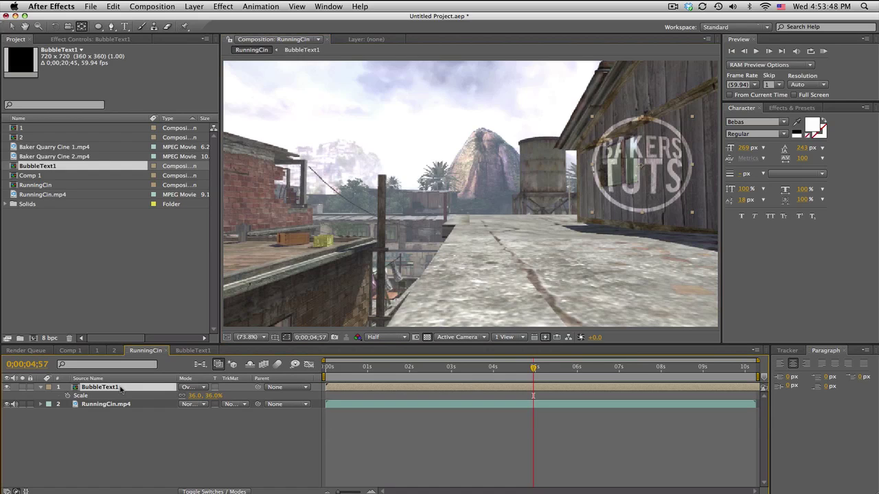
key(r)
drag(192, 397, 184, 400)
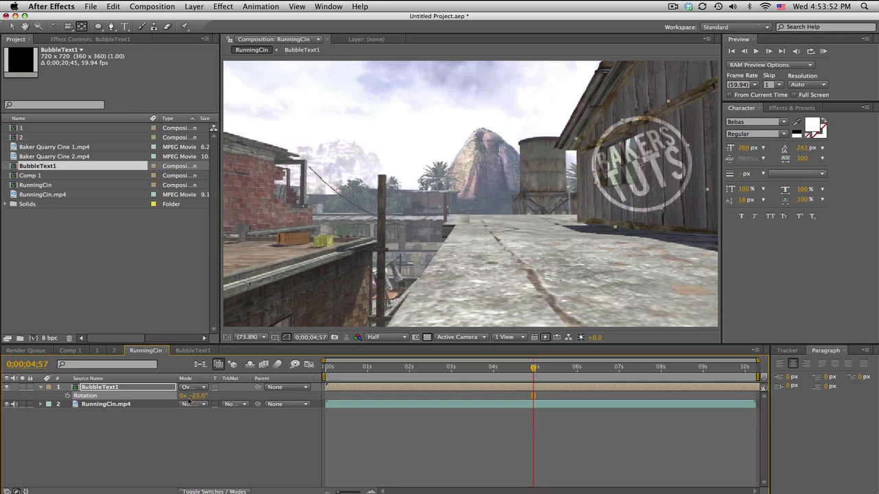
Reset the badge rotation to 0° and add a wiggle(1,20) rotation expression
click(200, 396)
text(0)
key(Return)
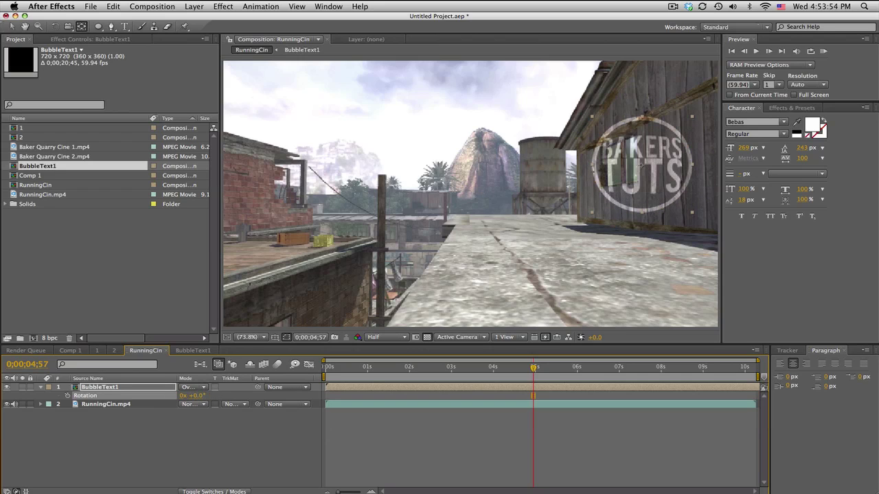
alt+click(68, 397)
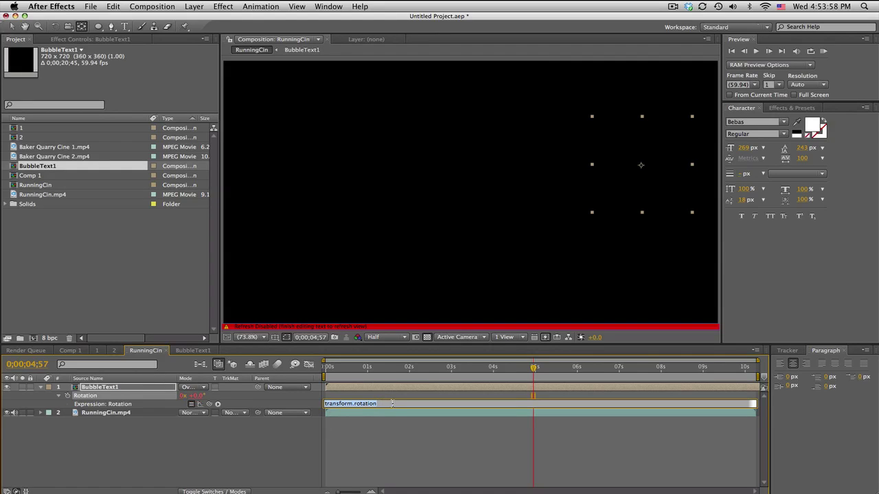
text(wiggle(1,20)
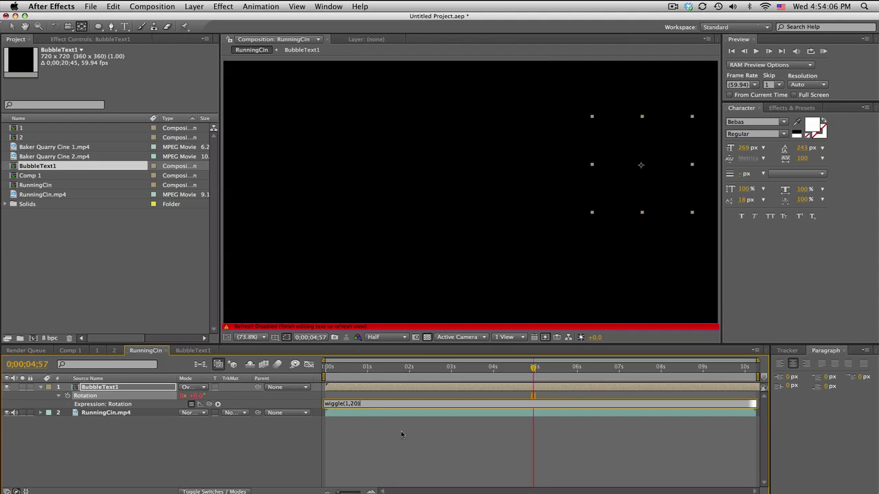
click(423, 460)
Scrub through the RunningCin footage to preview the wiggling badge
click(342, 369)
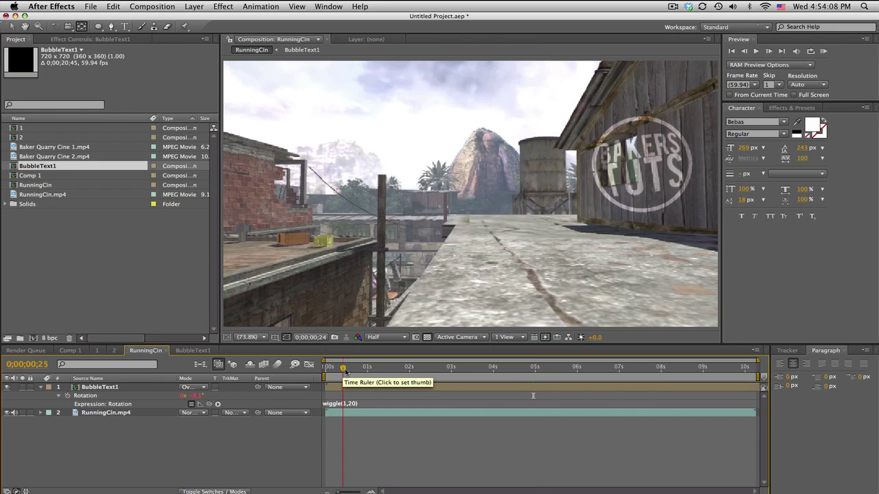
drag(342, 369, 353, 369)
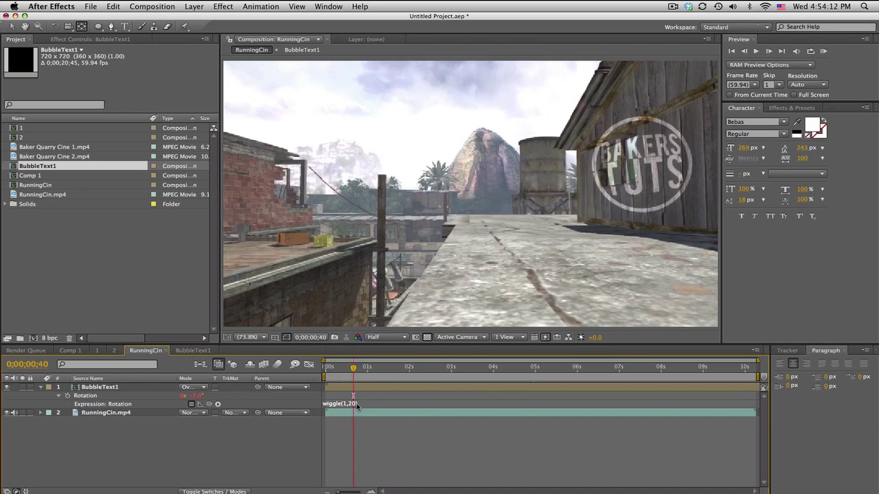
drag(355, 362, 498, 364)
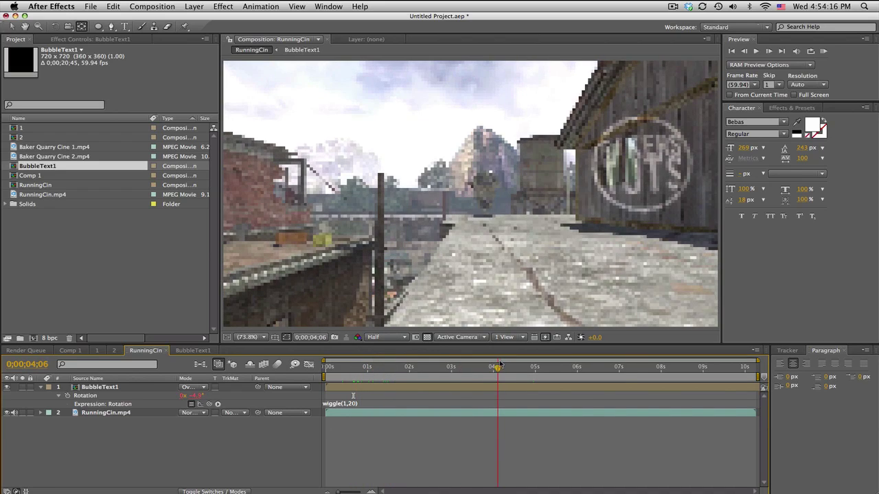
Re-confirm the wiggle(1,20) expression and scrub later frames to check the tilt
click(347, 404)
text(1)
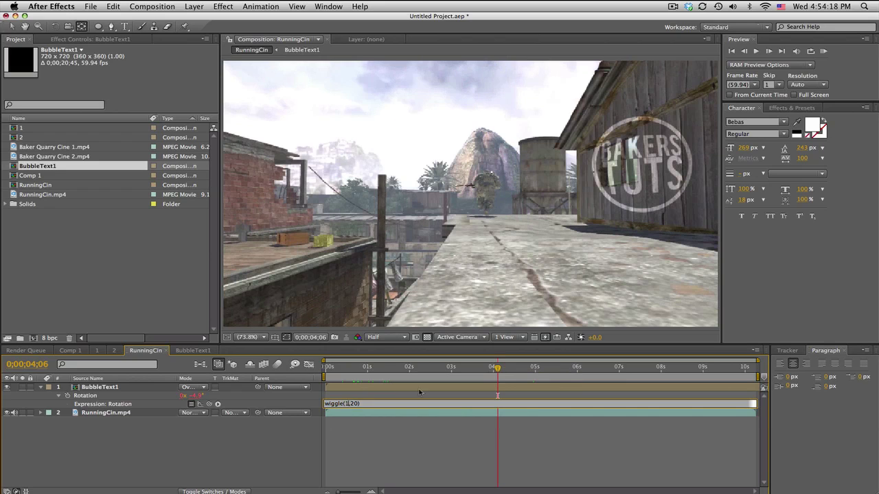
click(490, 366)
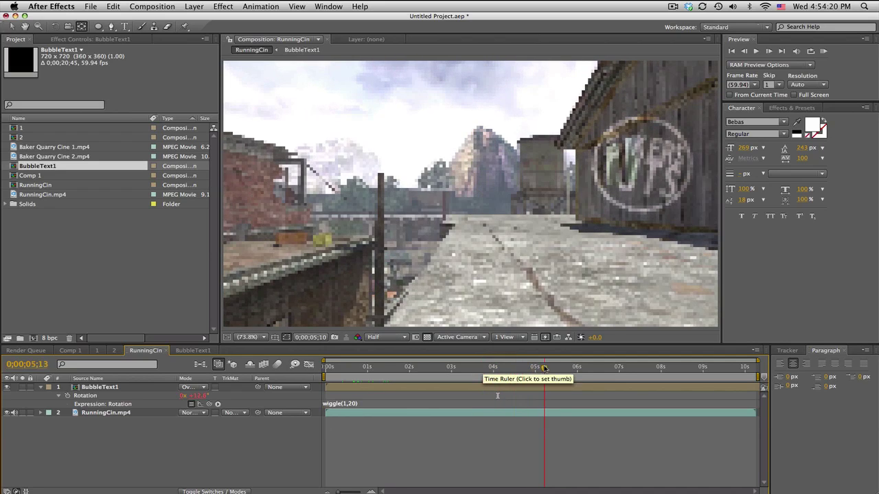
click(544, 366)
drag(417, 368, 533, 364)
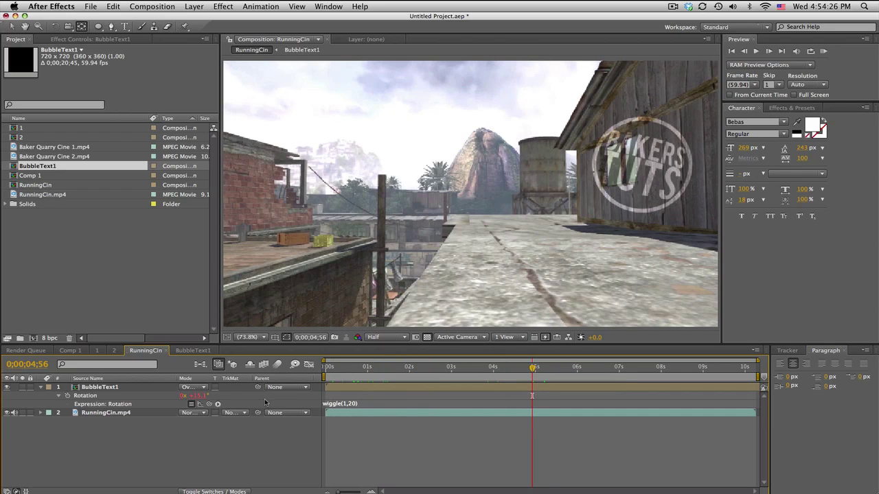
Scrub through Comp 1 to compare the badges, then return to RunningCin
click(71, 350)
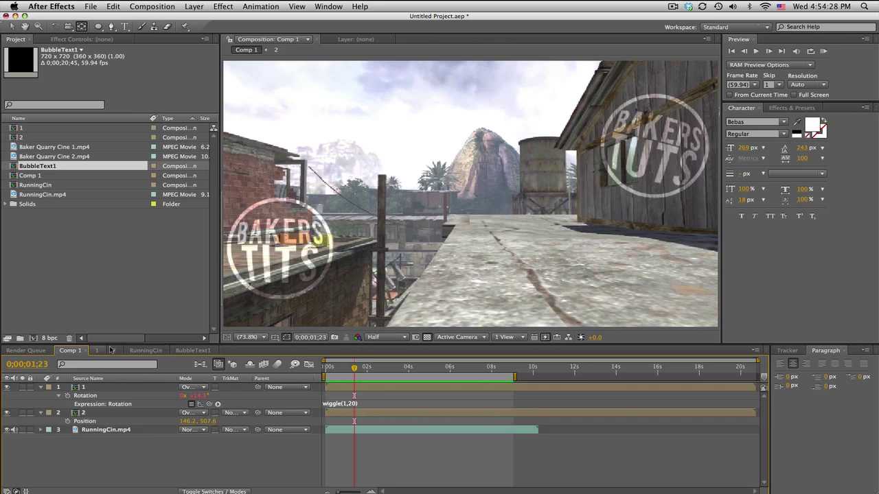
drag(358, 369, 450, 368)
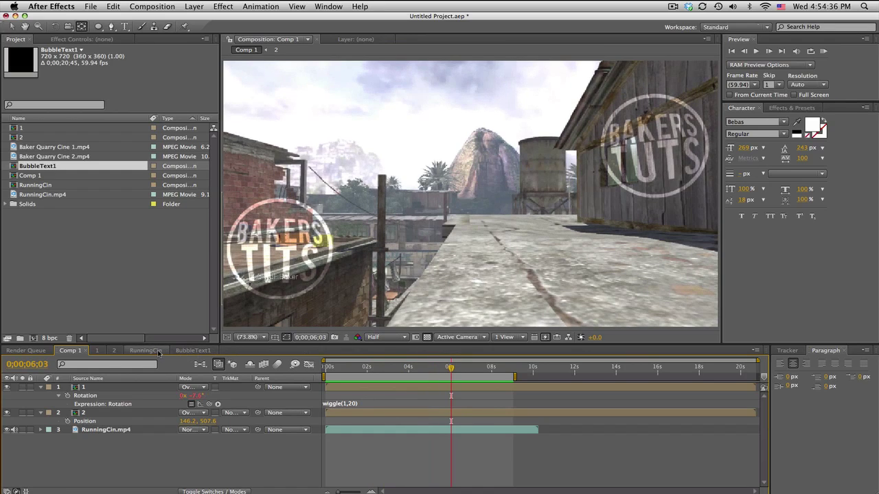
click(159, 351)
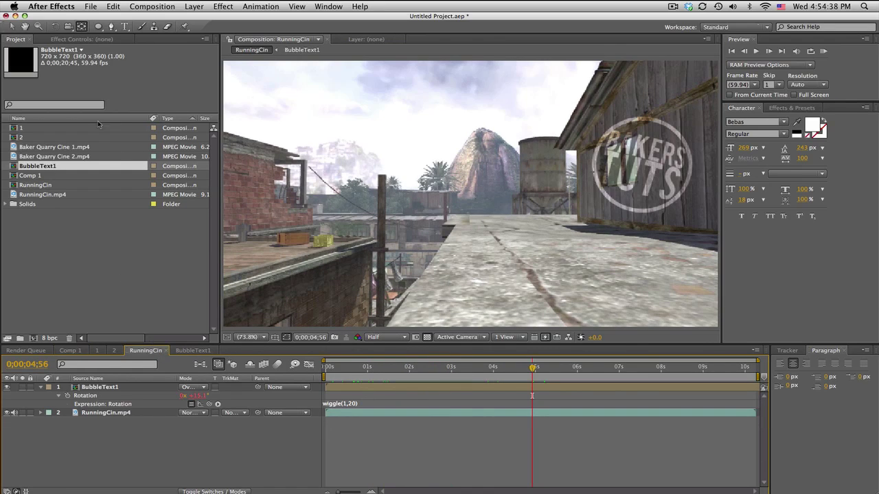
Duplicate the BubbleText1 composition in the Project panel with Cmd+D to create BubbleText2
click(50, 226)
click(47, 166)
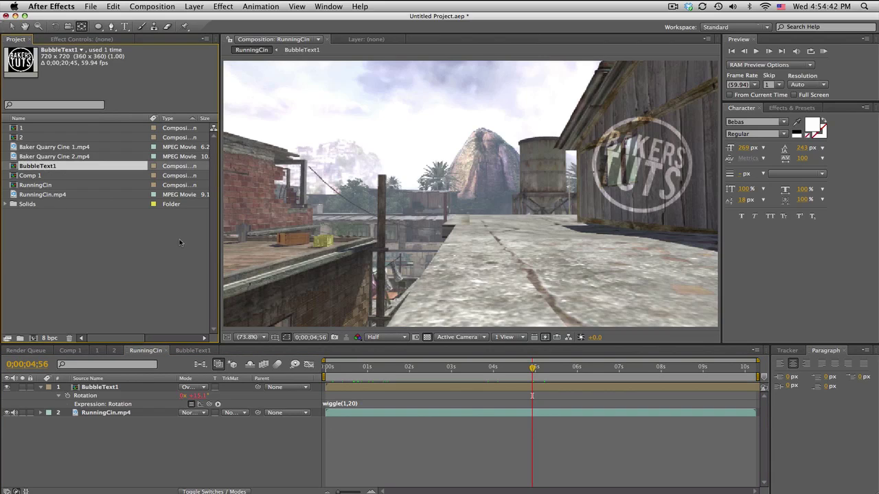
key(super+d)
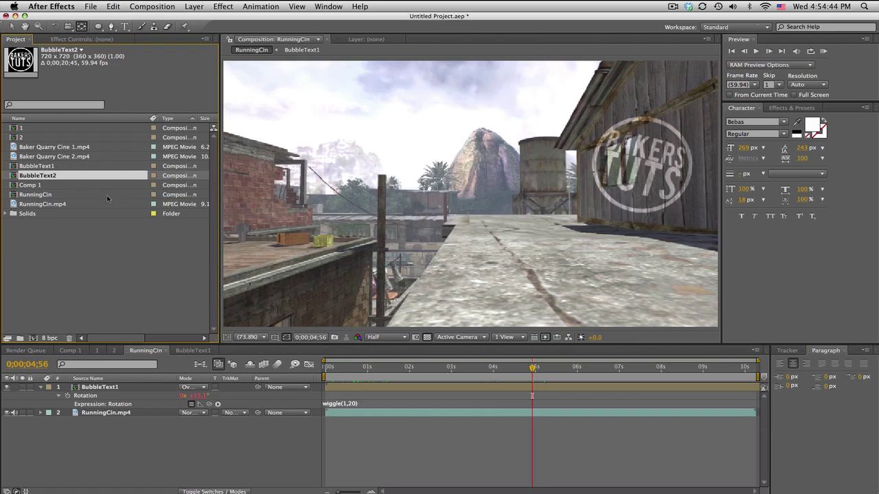
click(45, 166)
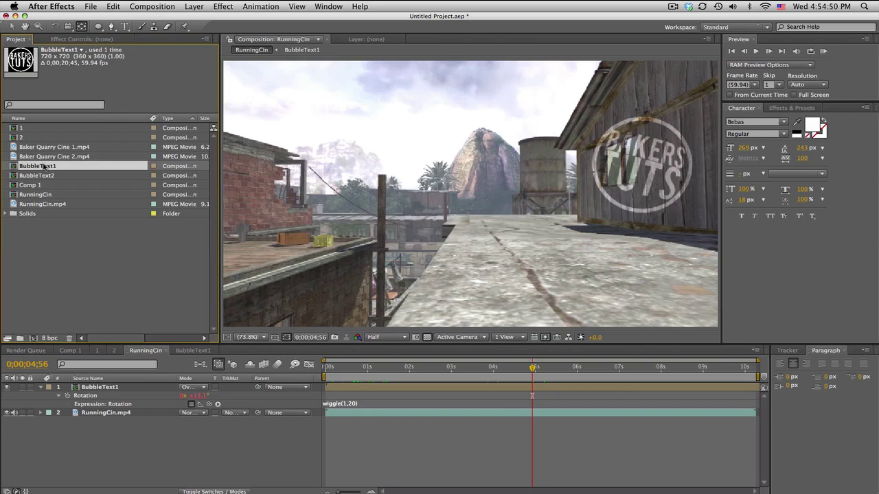
In BubbleText2, give Adjustment Layer 2's Bulge Center a wiggle(4,20) expression
double_click(49, 177)
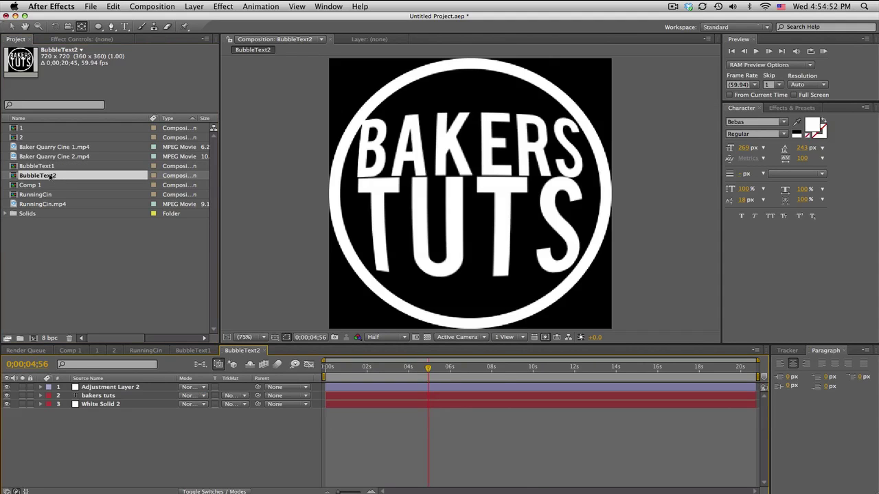
click(129, 389)
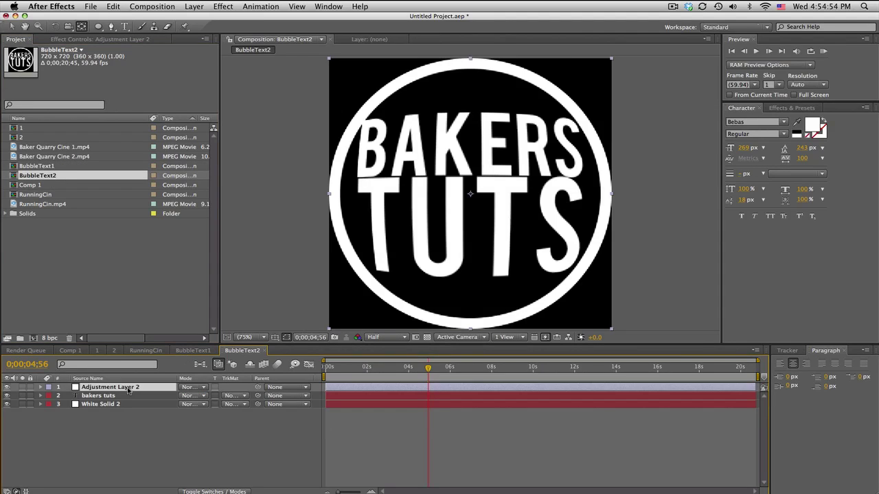
click(138, 41)
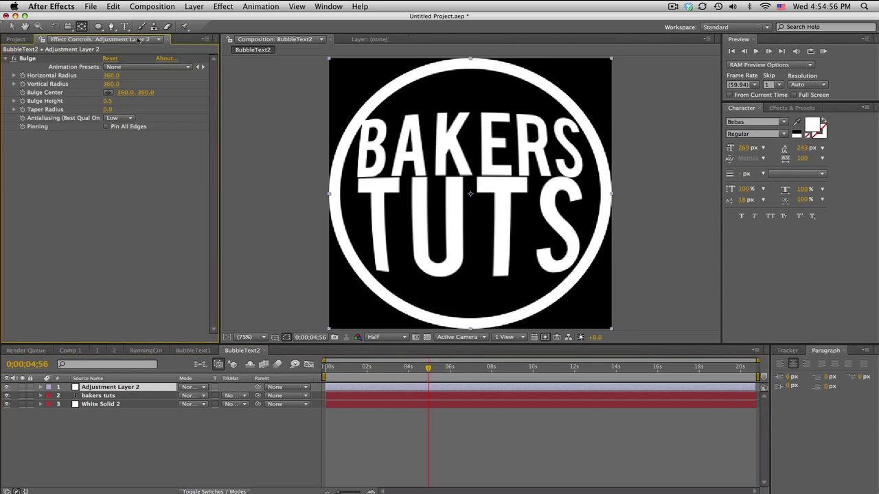
alt+click(23, 93)
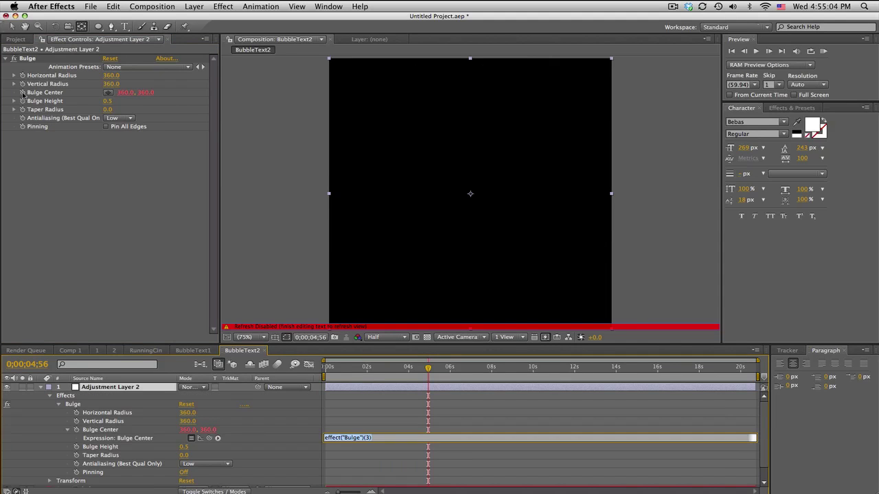
text(wiggle(4,20)
click(376, 419)
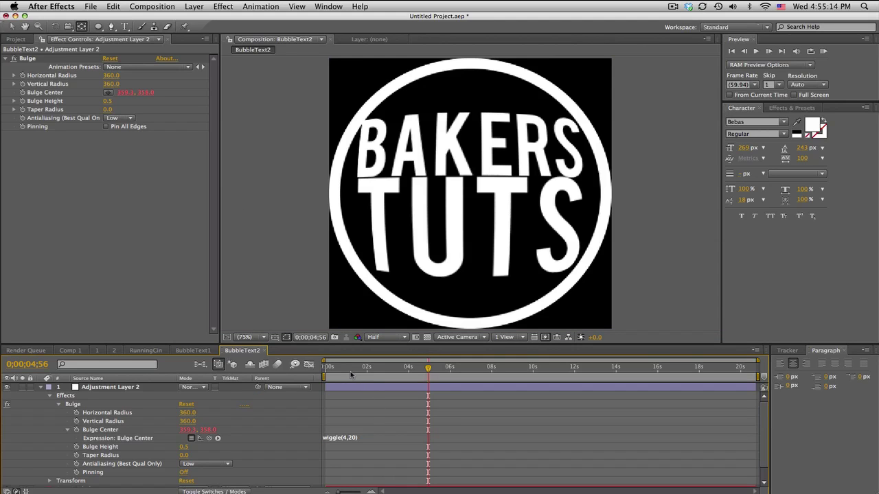
Preview the wiggling bulge around 11 seconds, then go back to RunningCin
drag(350, 374, 441, 372)
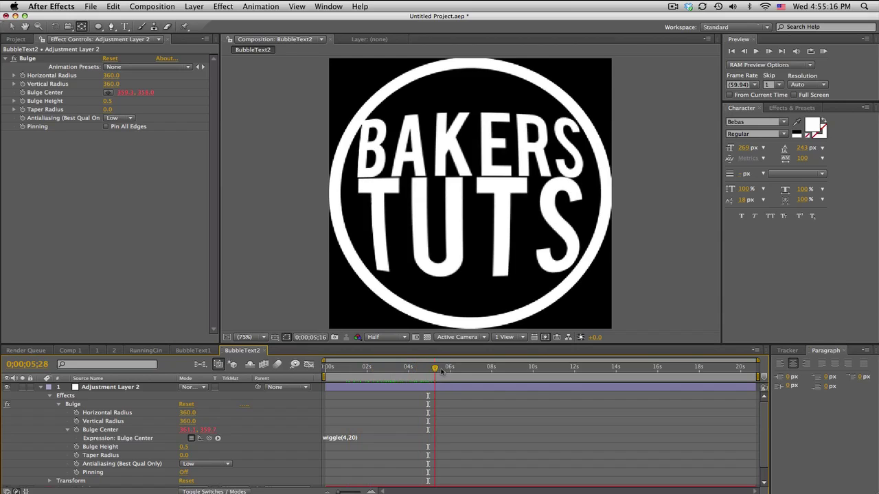
key(space)
key(space)
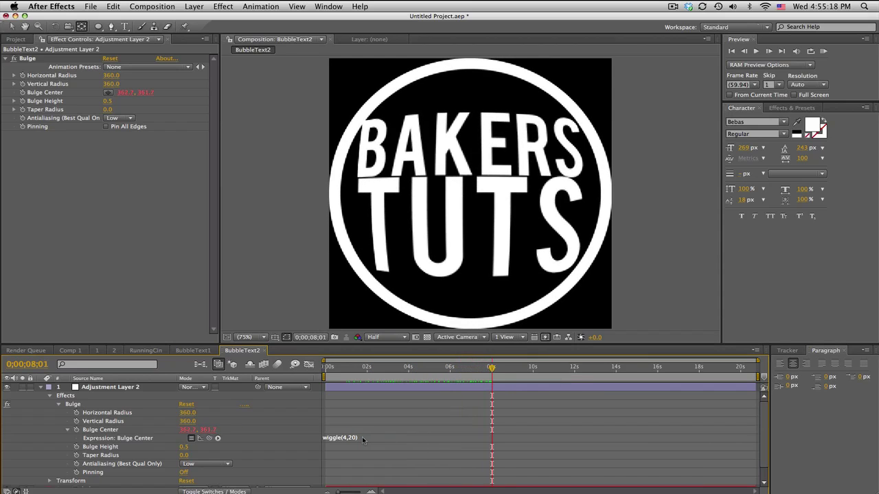
drag(356, 370, 478, 369)
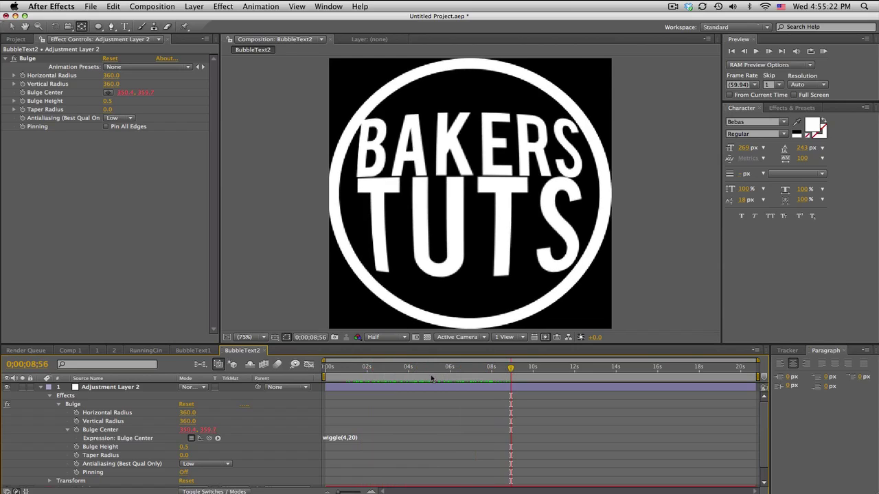
click(555, 369)
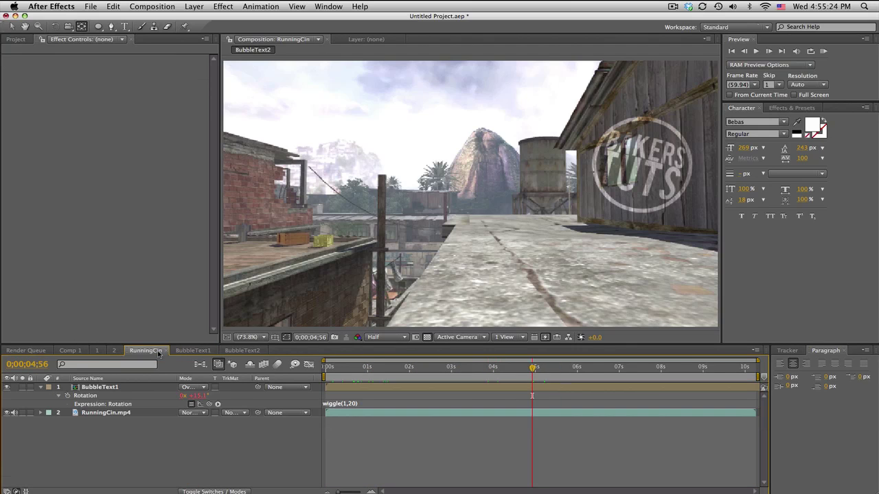
click(146, 350)
Add BubbleText2 as a new RunningCin layer with Overlay blending mode
click(15, 39)
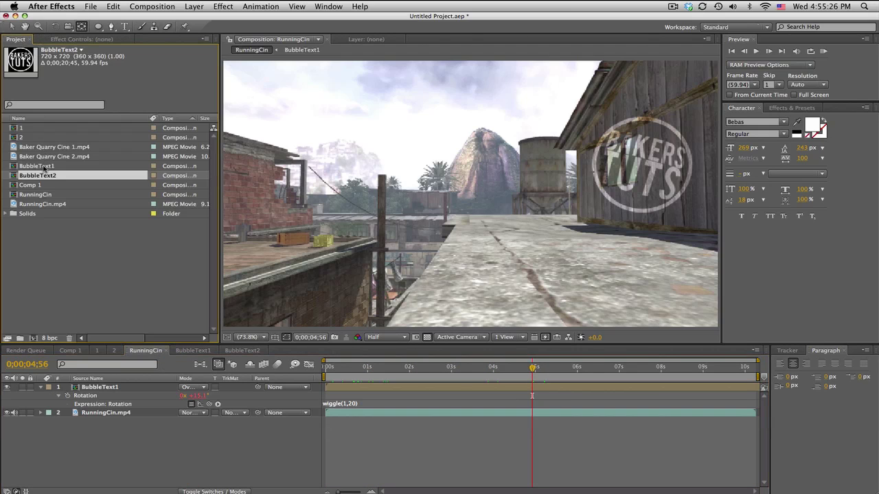
drag(107, 388, 107, 388)
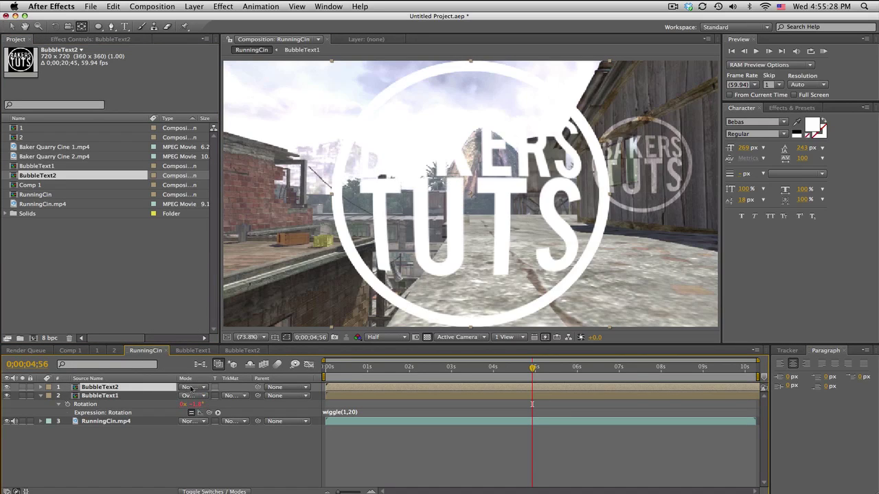
click(193, 387)
click(197, 471)
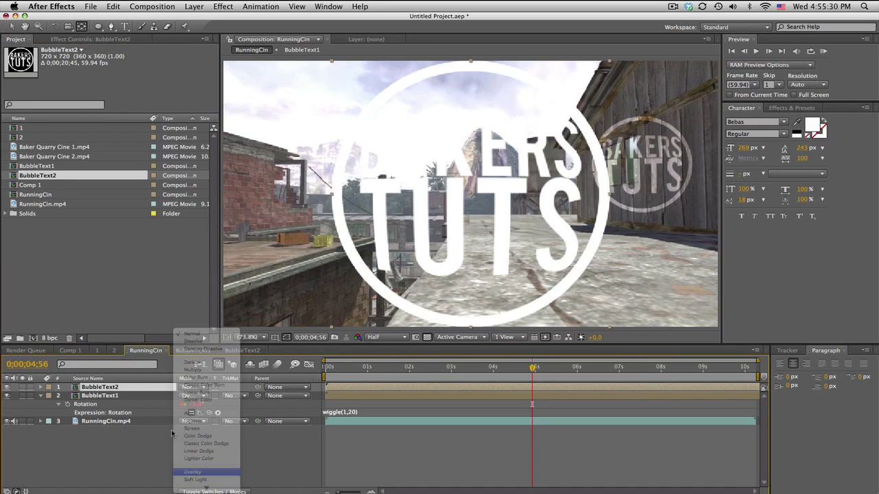
Scale the new badge to 37%, move it to the lower-left ledge, and preview both badges
key(s)
drag(197, 396, 448, 217)
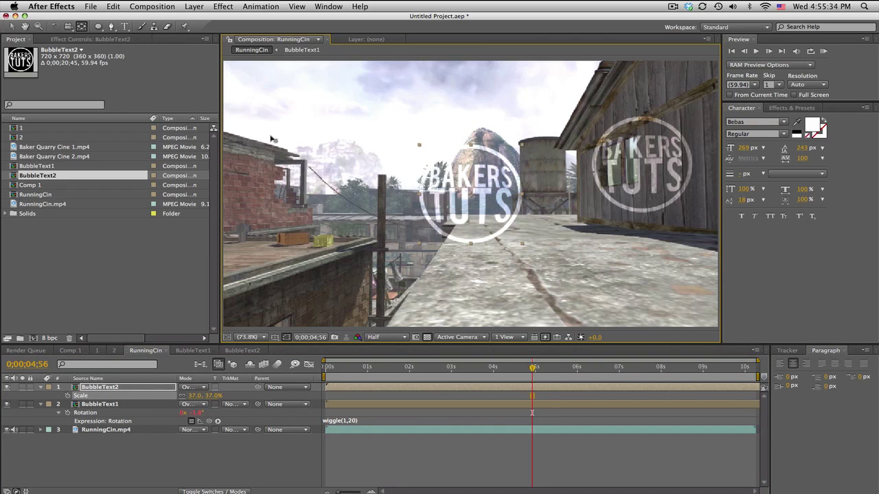
click(456, 209)
drag(455, 208, 280, 277)
key(KP_0)
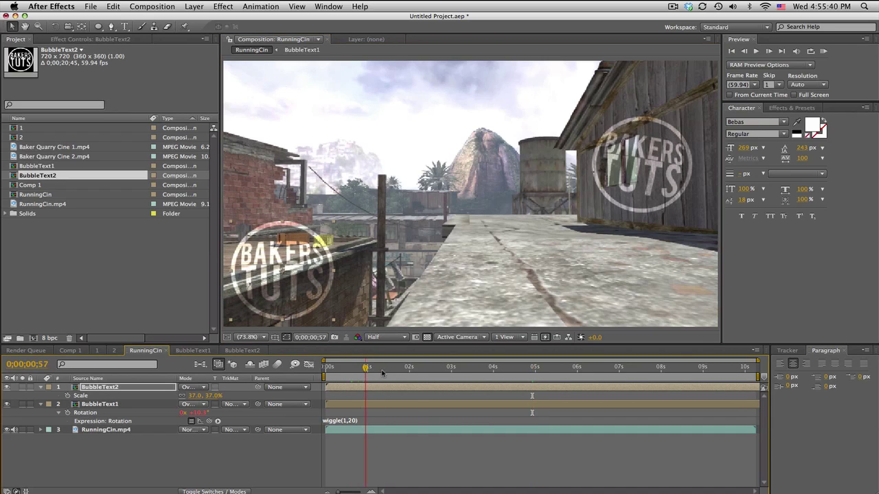
key(space)
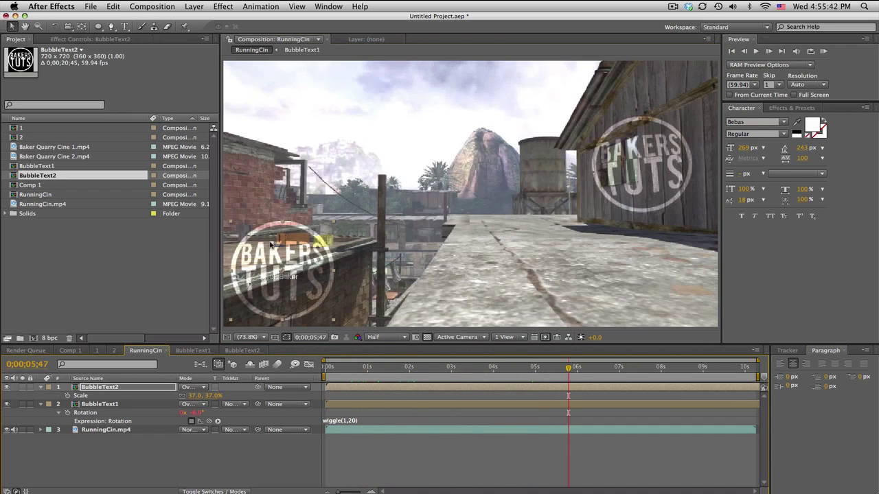
drag(570, 369, 598, 370)
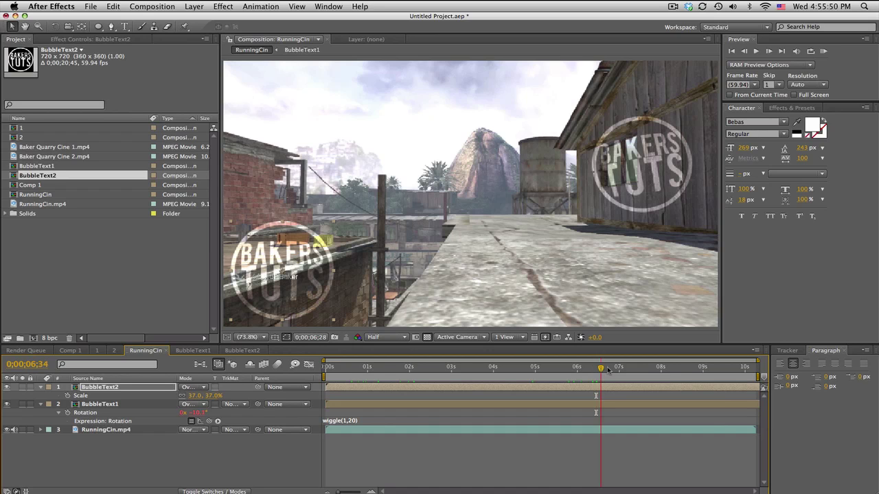
drag(598, 369, 471, 364)
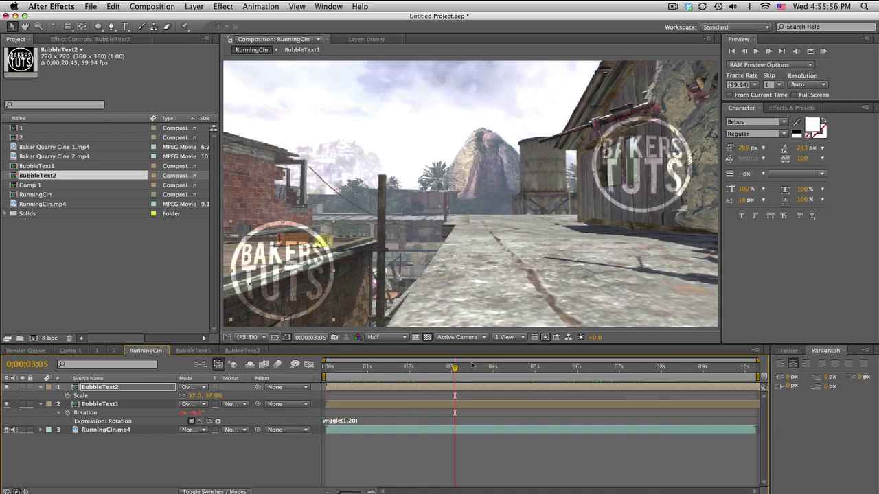
drag(465, 365, 516, 357)
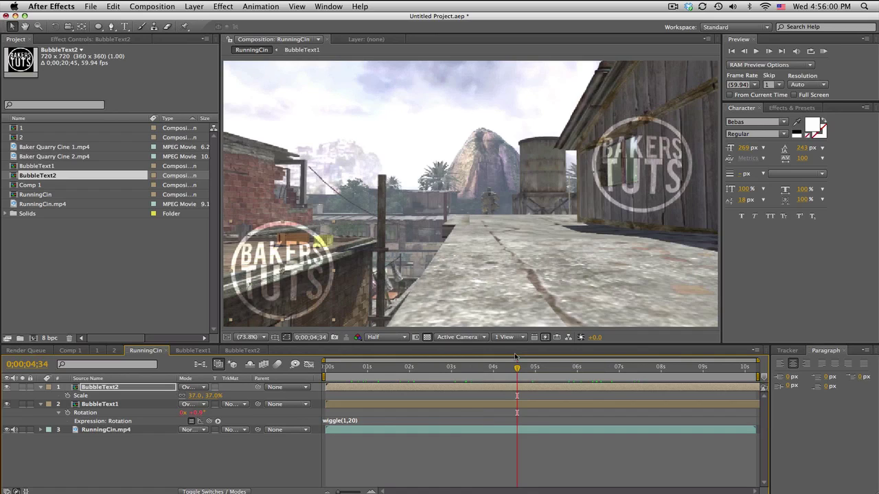